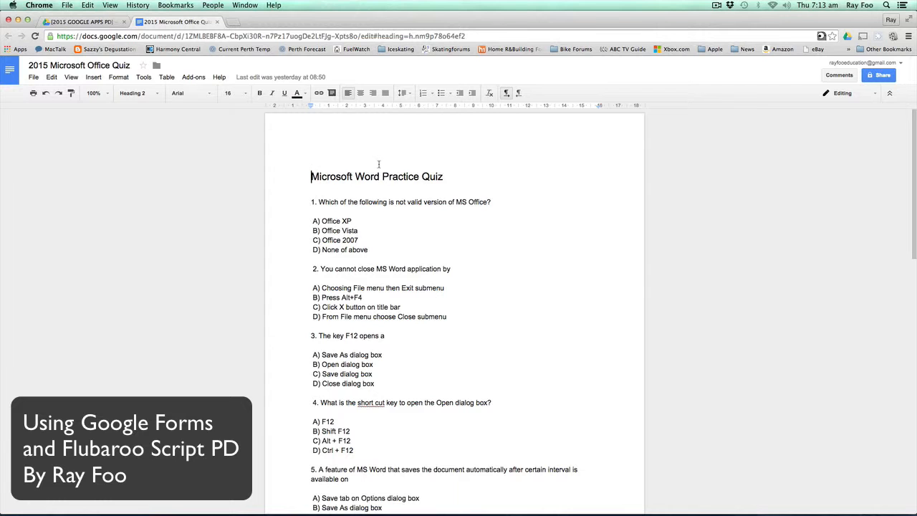
- Scroll down to the quiz's Answers line, close the other Drive page, and start a new tab for Drive
scroll(433, 189, "down", 15)
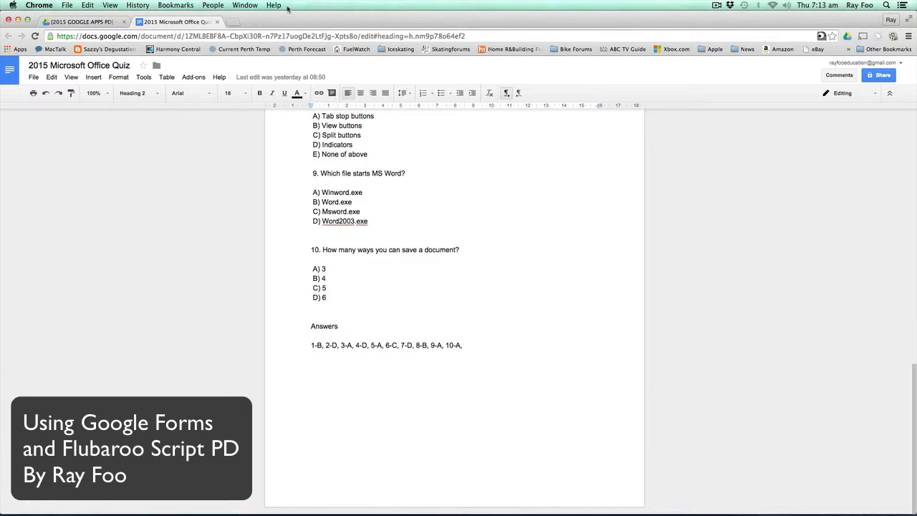
left_click(96, 21)
key("super+w")
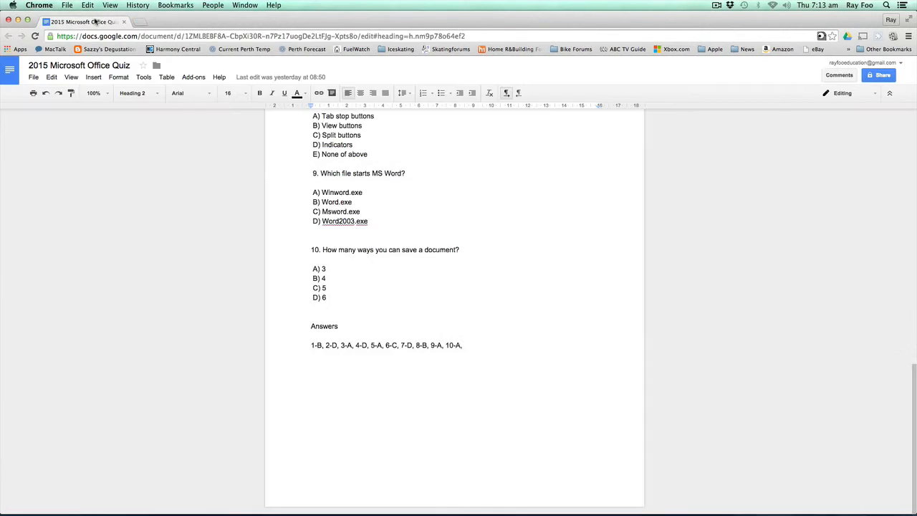
key("super+t")
type("ww")
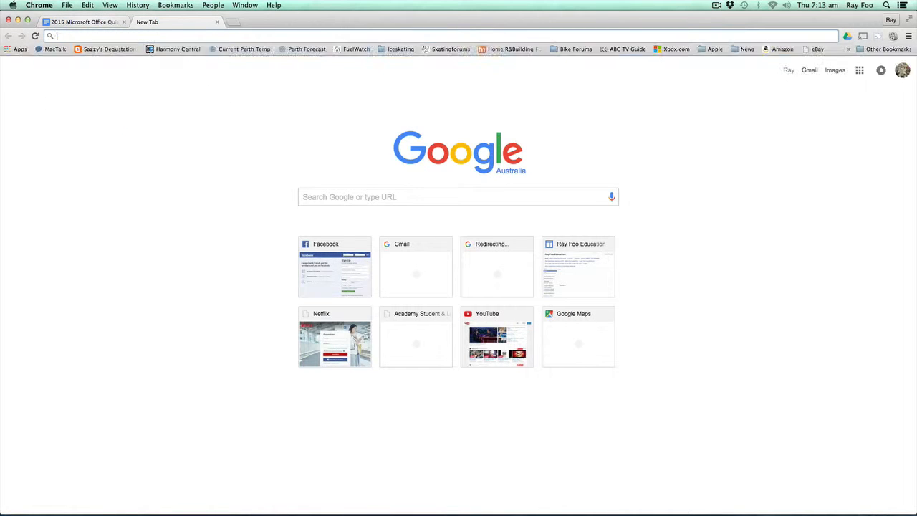
type("drive")
- Load Google Drive and create a new untitled form via New > More > Google Forms
key("Return")
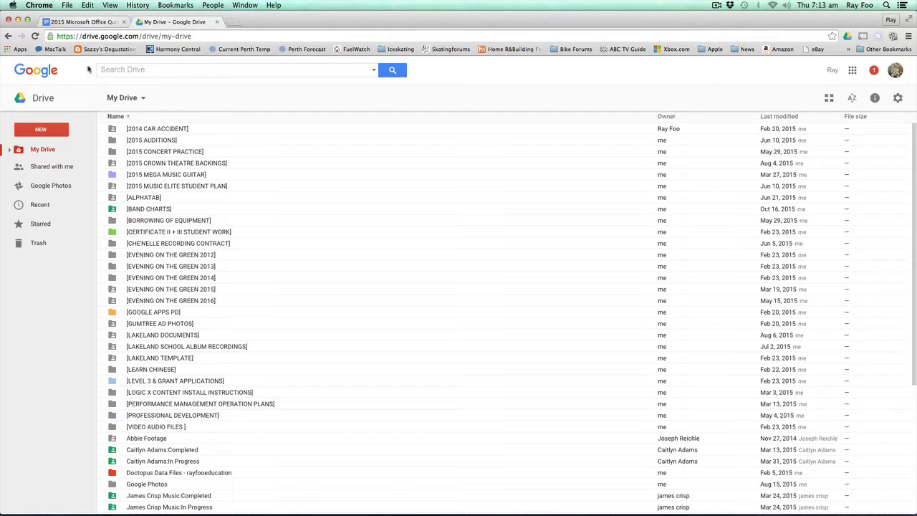
left_click(47, 130)
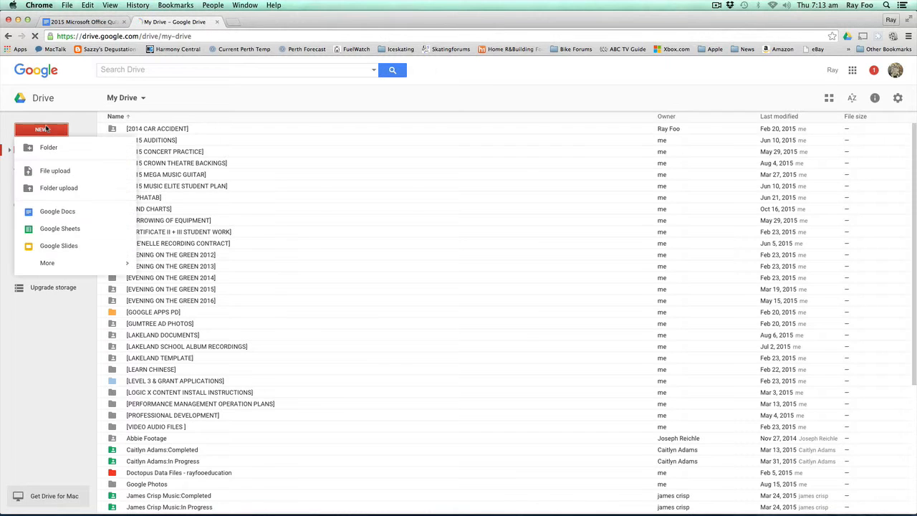
mouse_move(71, 262)
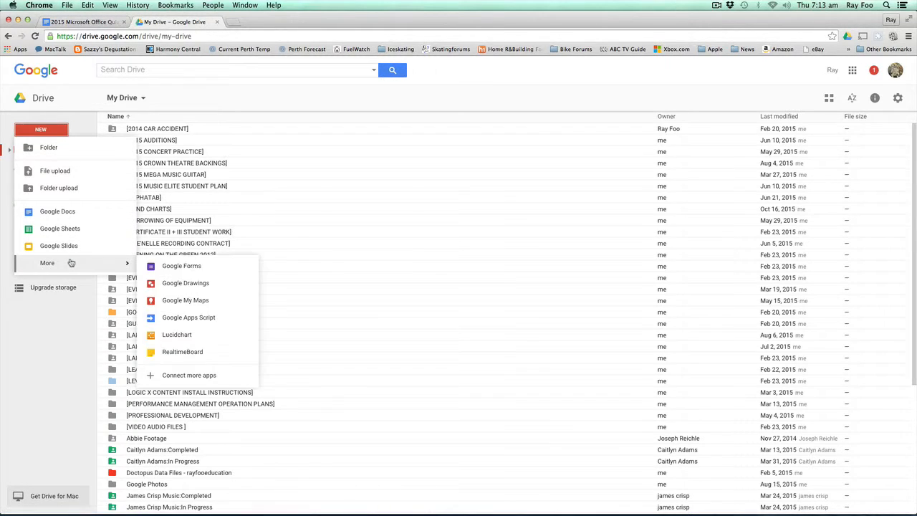
left_click(171, 266)
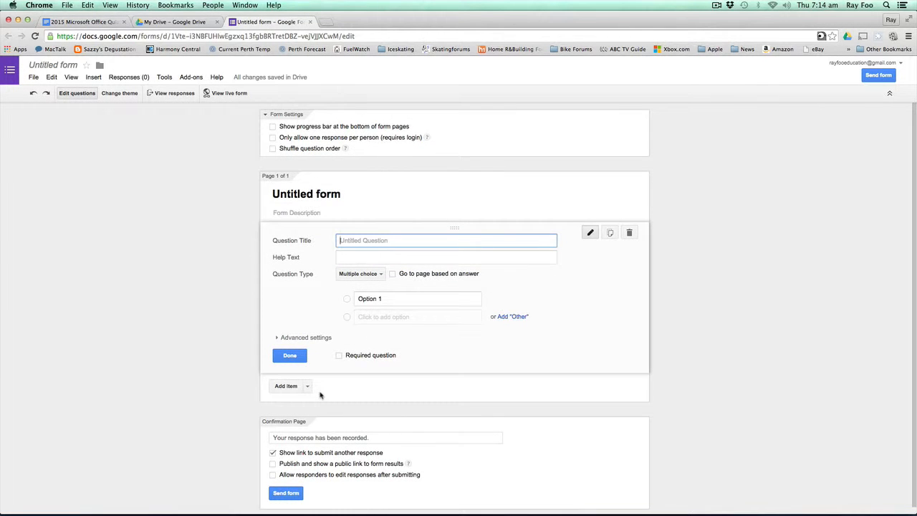
- Make the first question a required short-answer question titled 'Name'
left_click(360, 276)
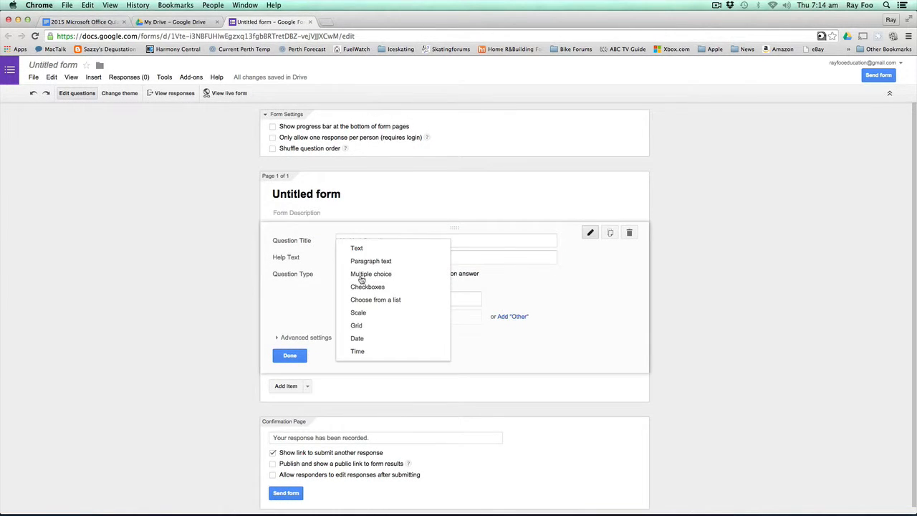
left_click(358, 248)
left_click(363, 241)
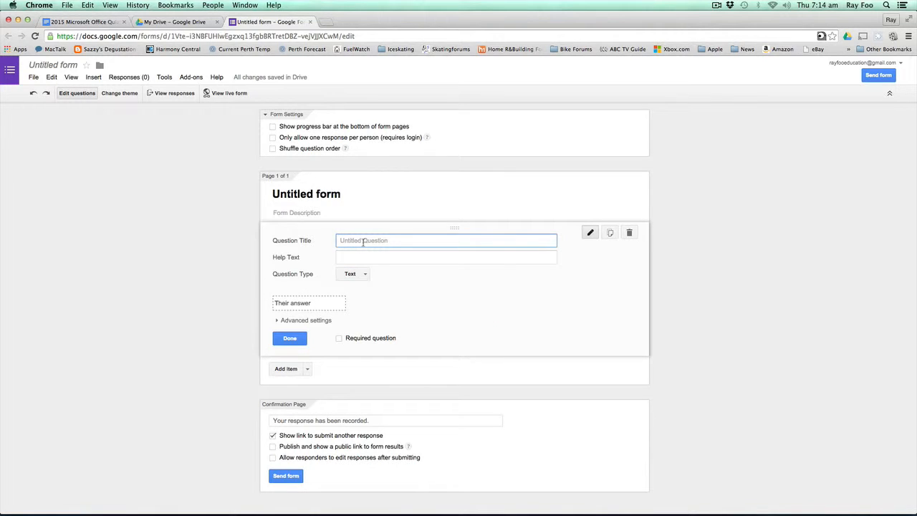
type("Name")
left_click(339, 338)
left_click(302, 339)
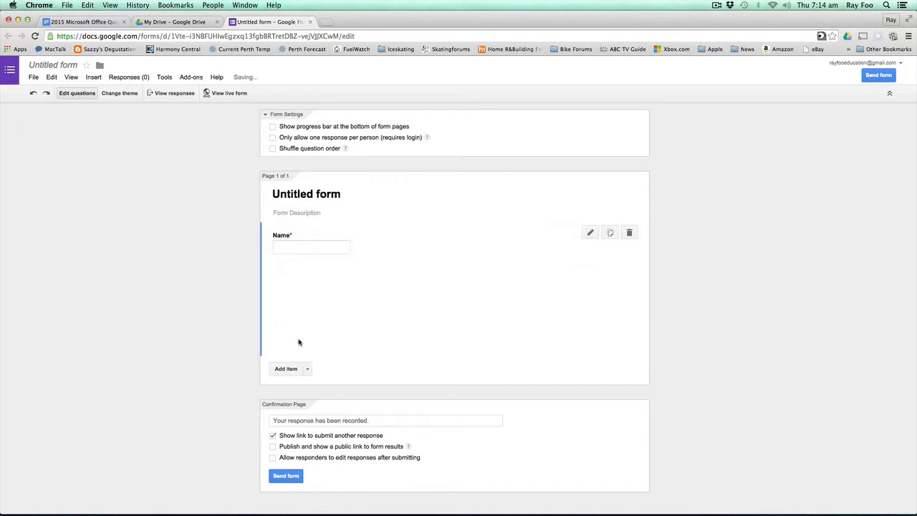
- Add a required short-answer 'Surname' question
left_click(286, 279)
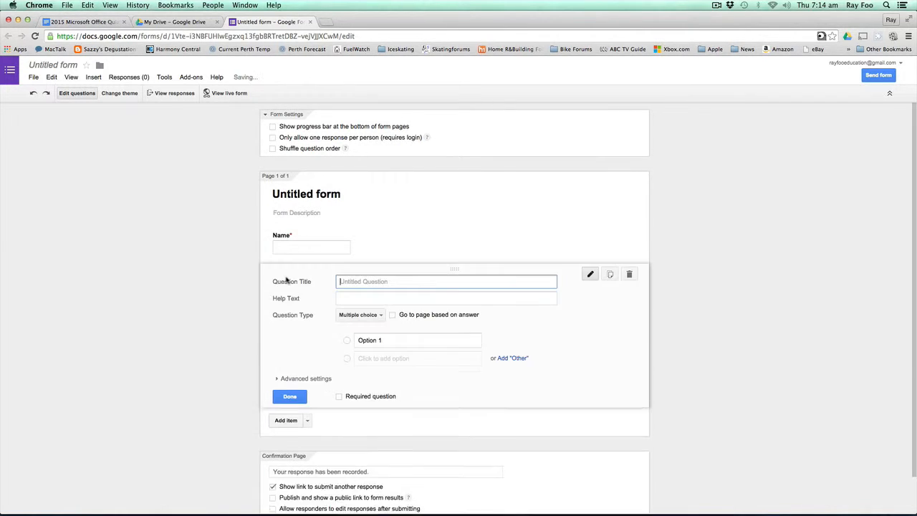
type("Surname")
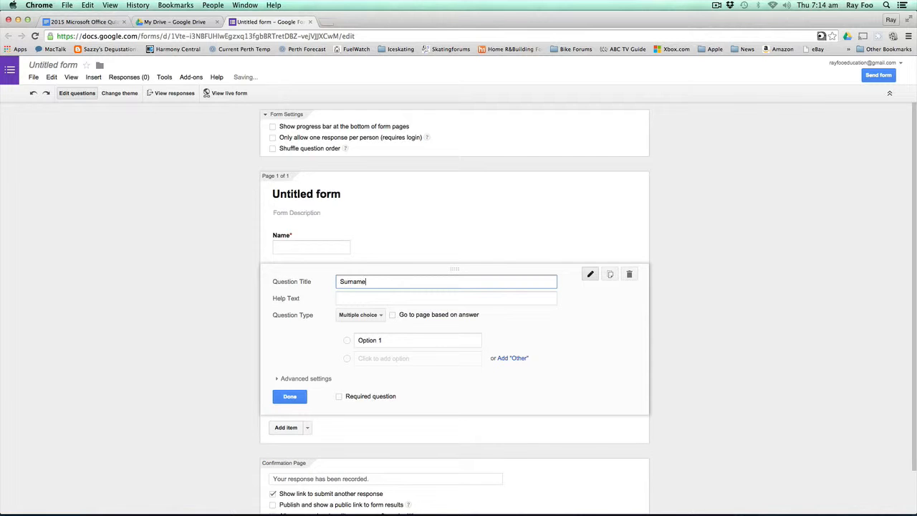
left_click(339, 396)
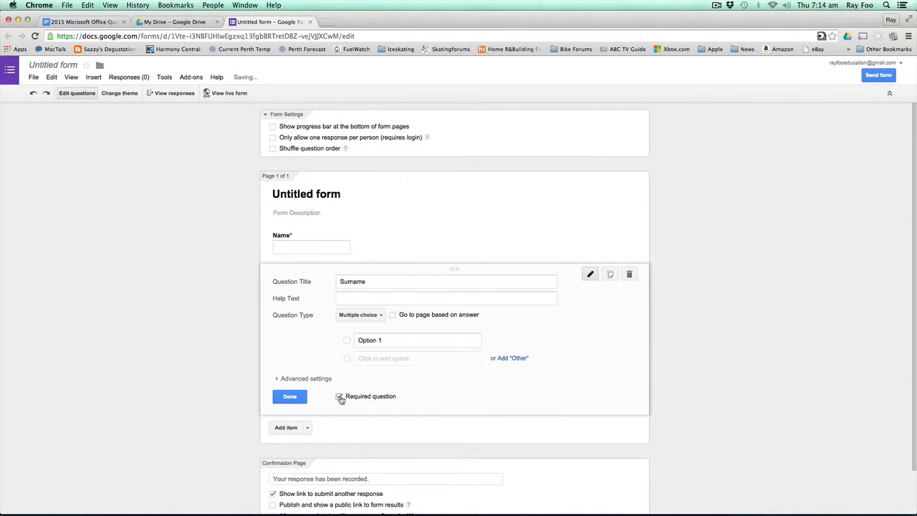
left_click(290, 396)
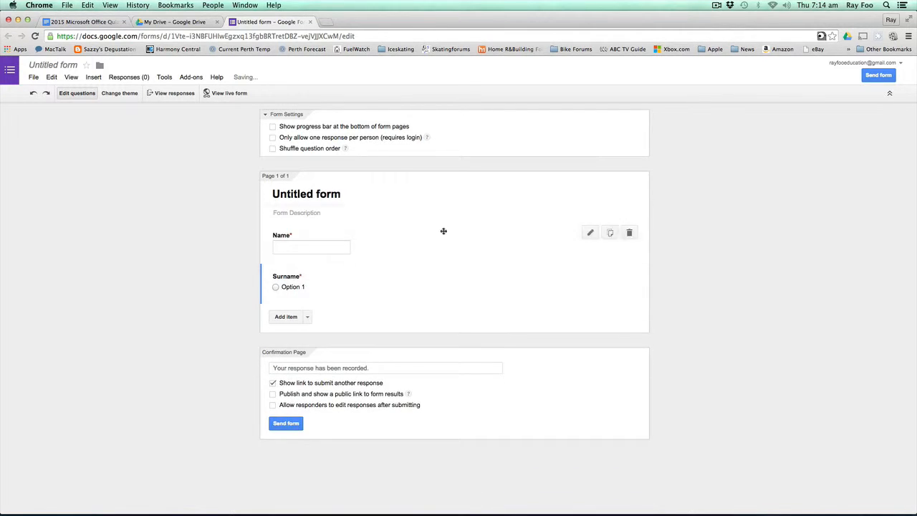
left_click(590, 274)
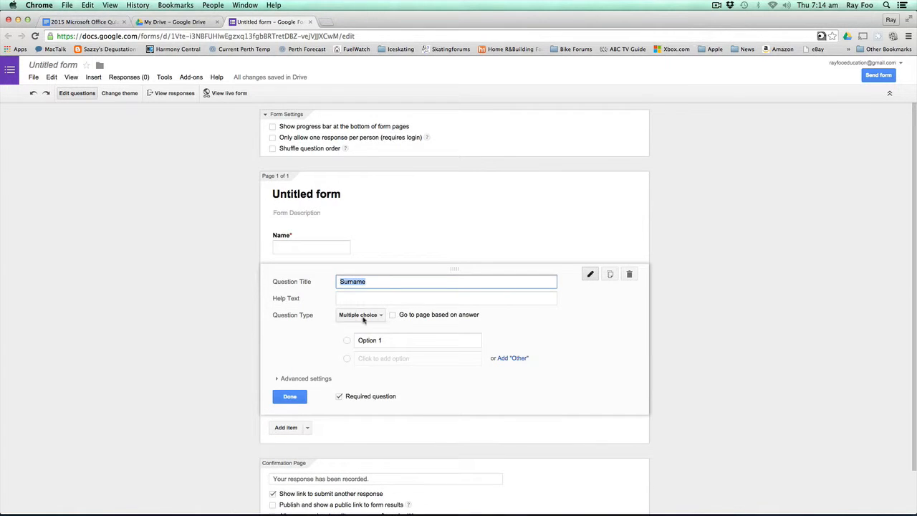
left_click(362, 314)
left_click(367, 288)
left_click(290, 379)
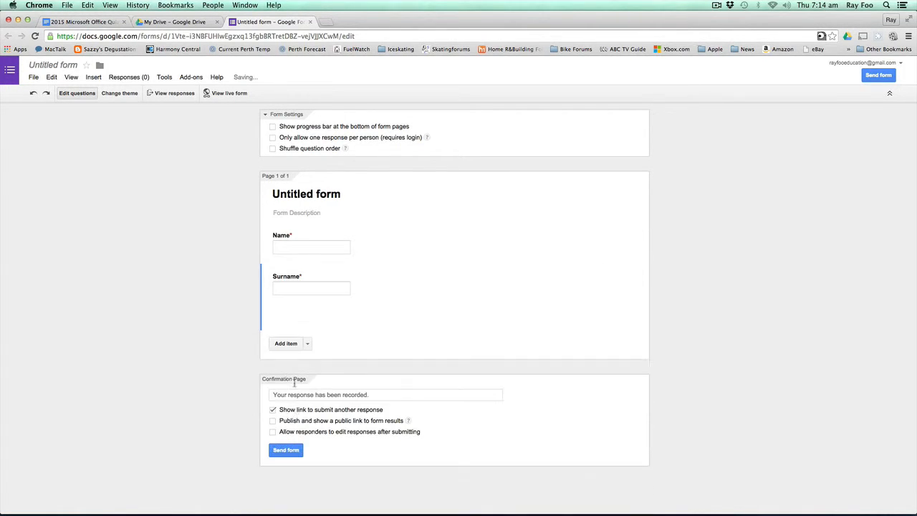
- Add a short-answer 'Email Address' question and mark it required
left_click(307, 317)
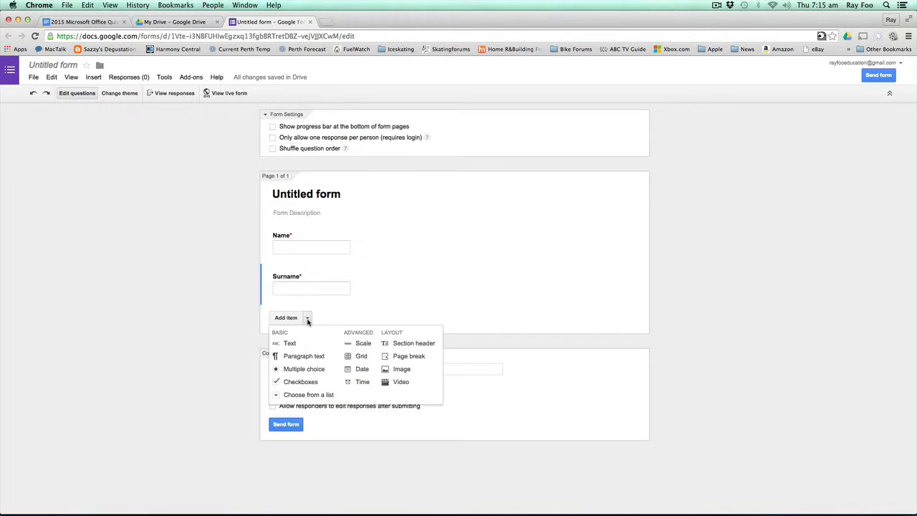
left_click(290, 344)
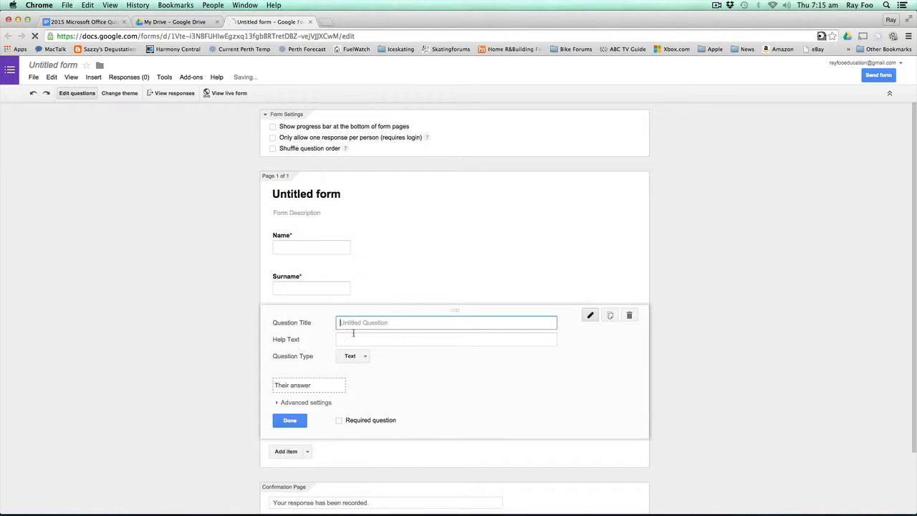
type("Emai")
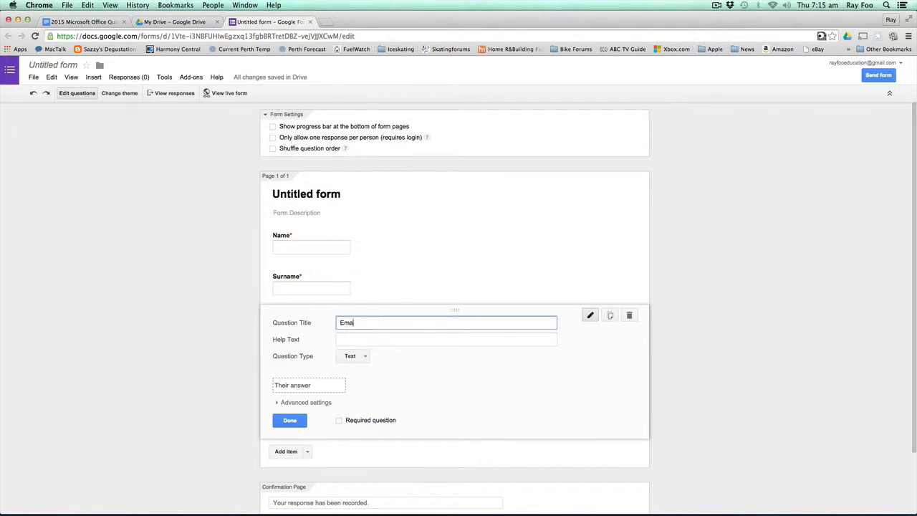
type("l Address")
left_click(339, 420)
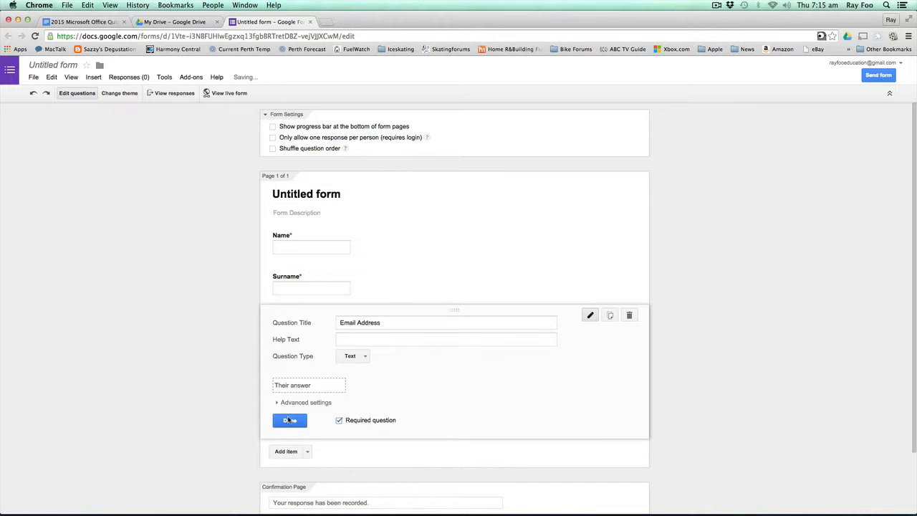
- Close the Email Address question editor so the question is saved
left_click(288, 420)
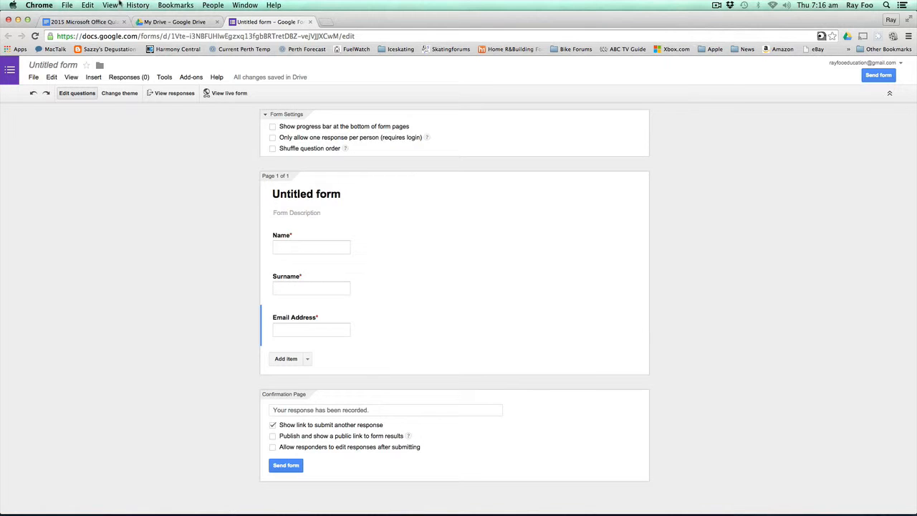
- Replace 'Untitled form' with the document heading 'Microsoft Word Practice Quiz'
left_click(83, 23)
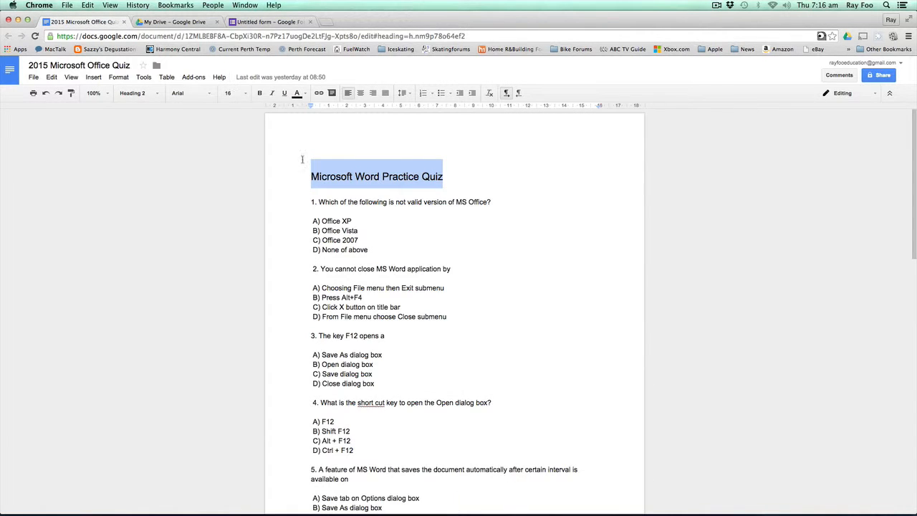
key("super+c")
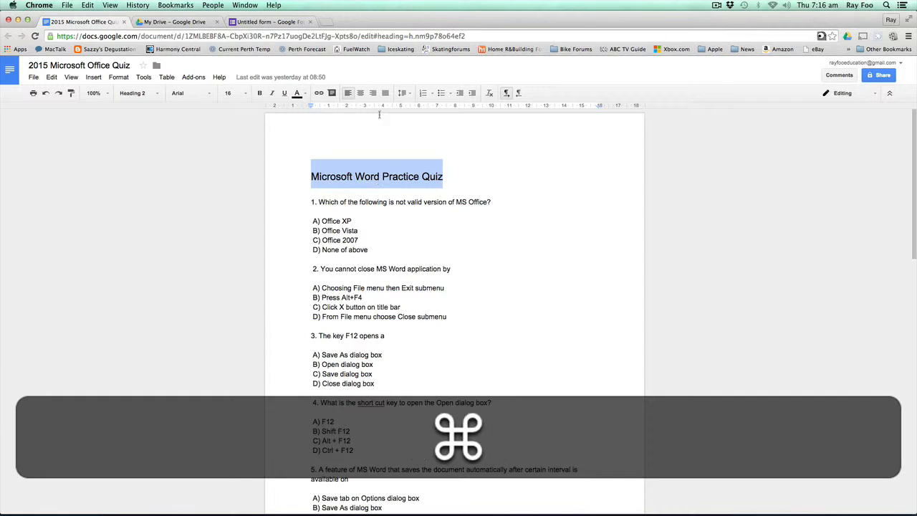
left_click(265, 20)
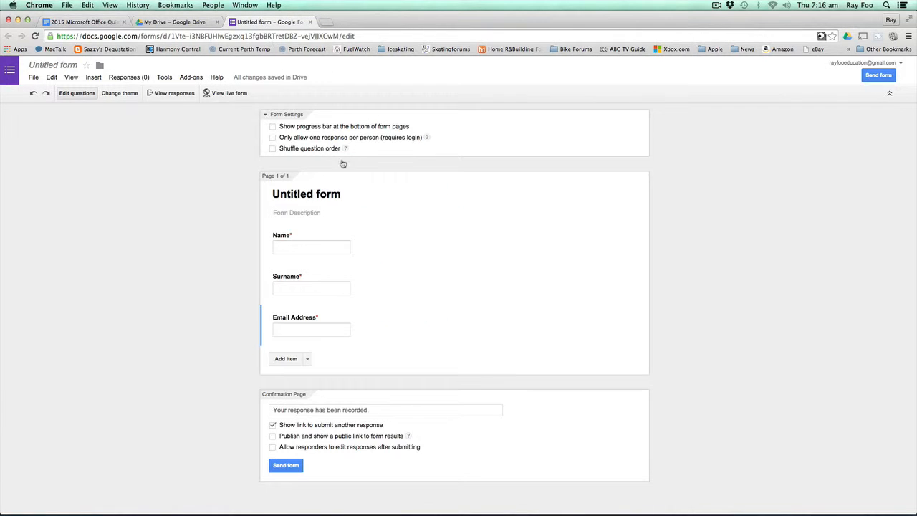
left_click(353, 195)
left_click_drag(353, 194, 232, 191)
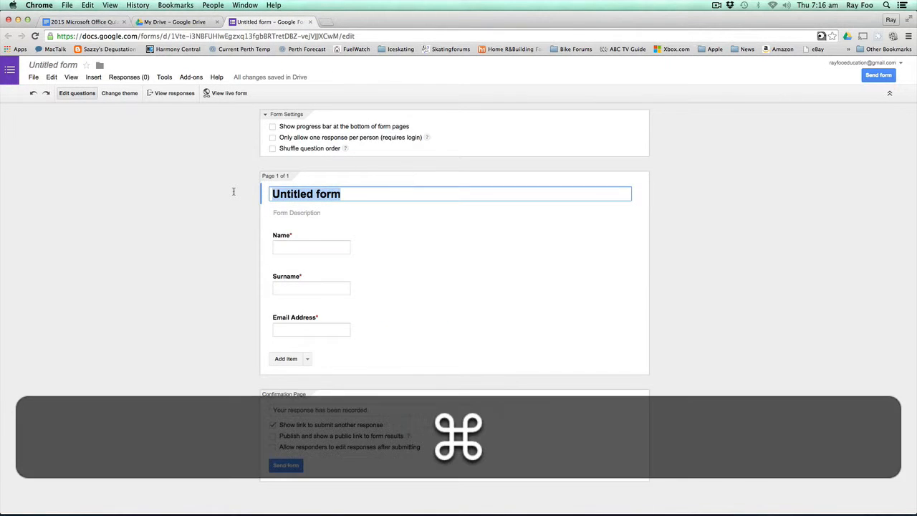
key("super+v")
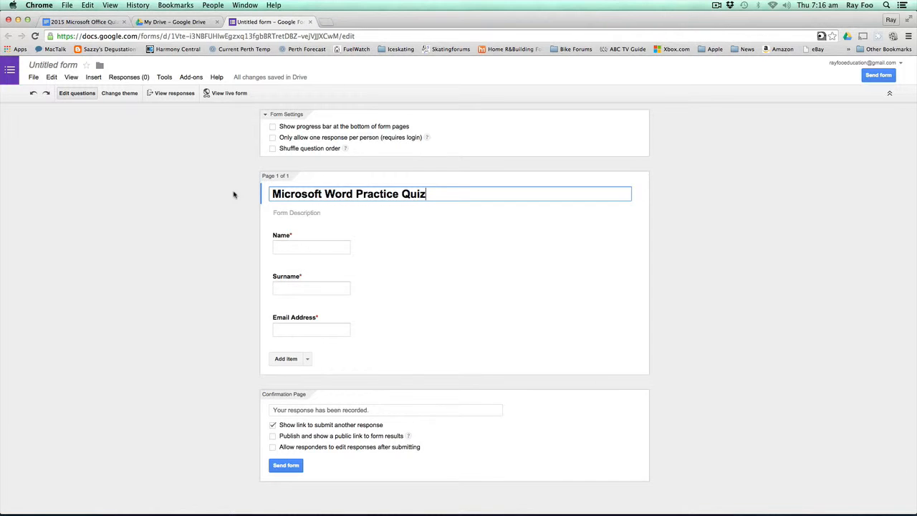
left_click(308, 358)
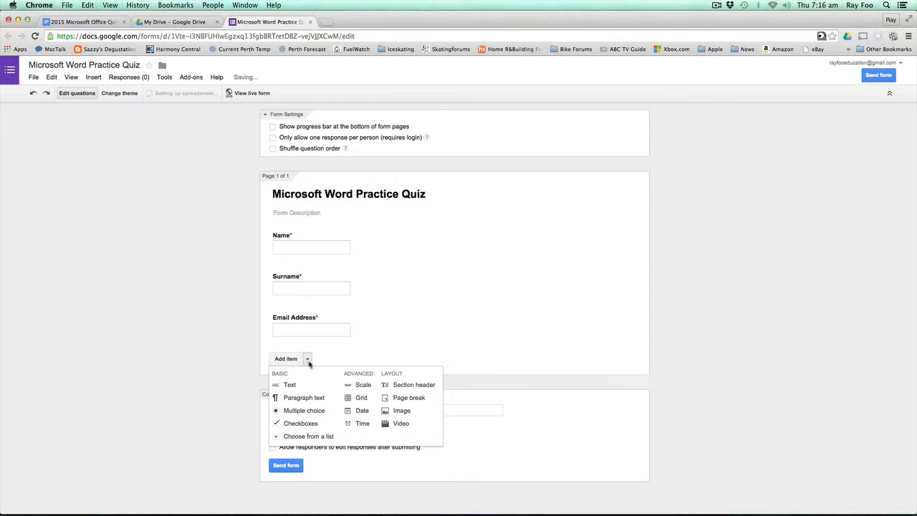
- Add multiple-choice question 1 with its text and answers A–D copied from the quiz document
left_click(308, 417)
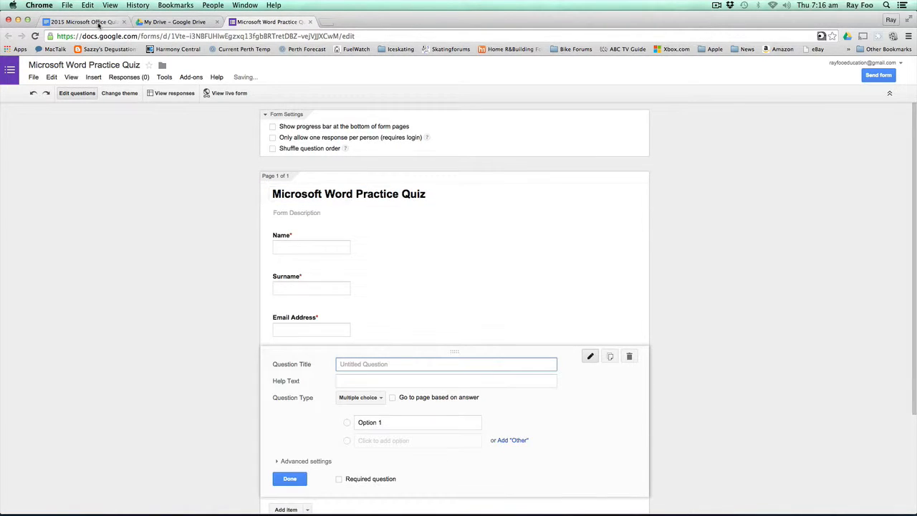
left_click(82, 21)
left_click(491, 201)
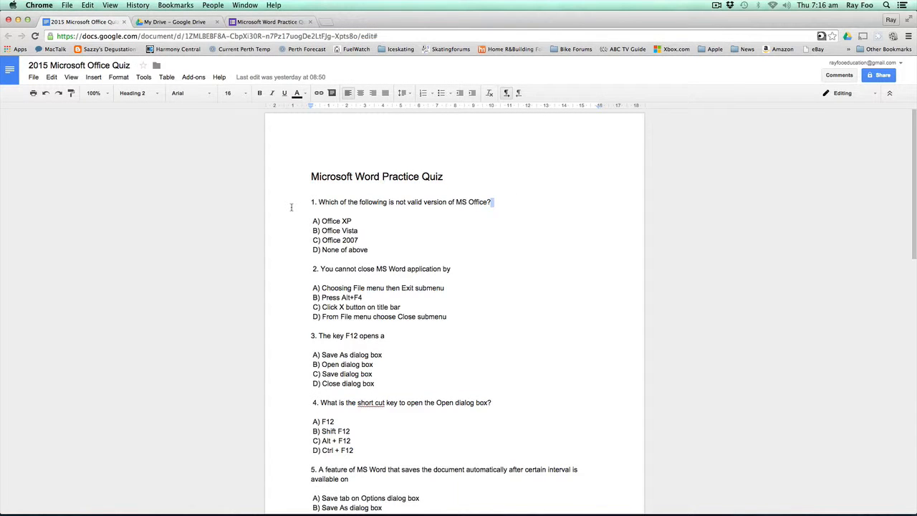
left_click(290, 207, "shift")
key("super+c")
left_click(269, 21)
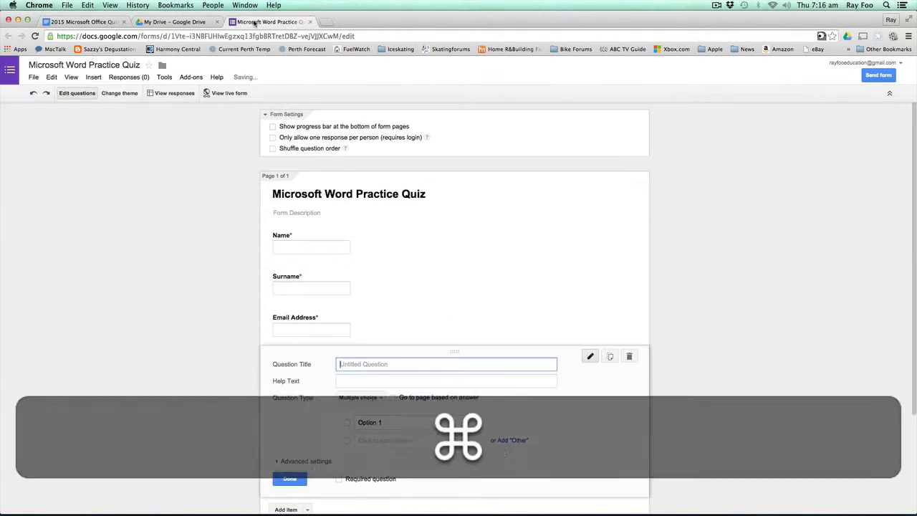
key("super+v")
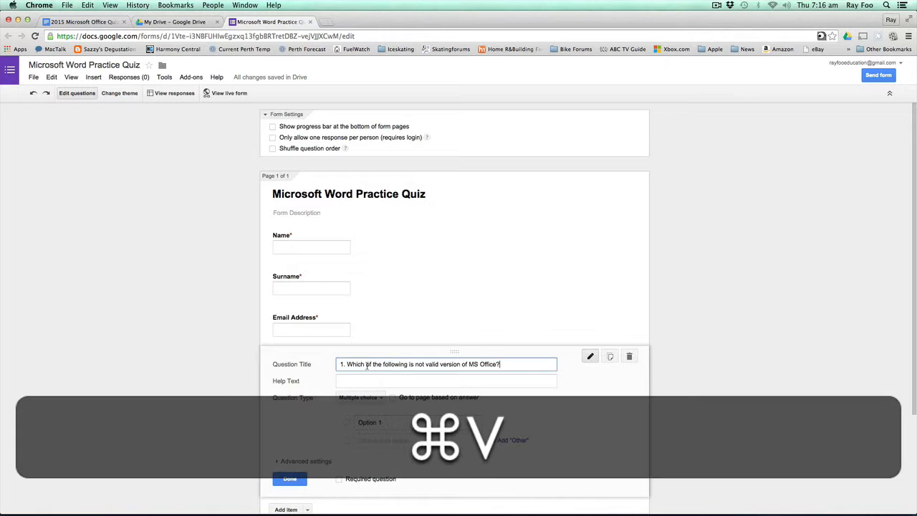
left_click(101, 23)
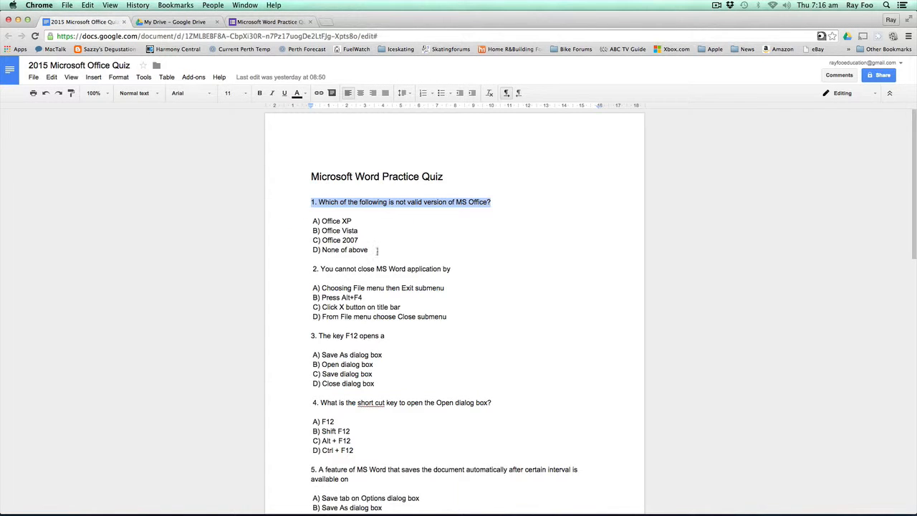
left_click_drag(378, 250, 300, 224)
key("super+c")
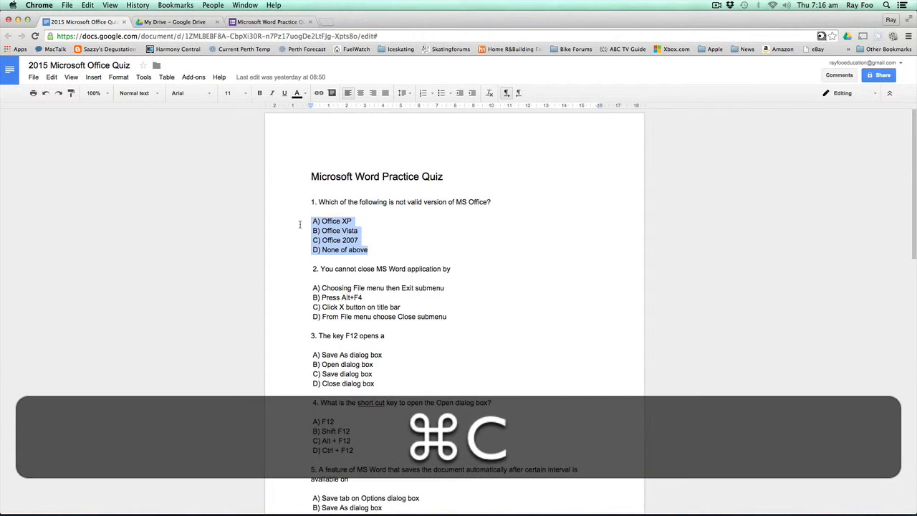
left_click(269, 21)
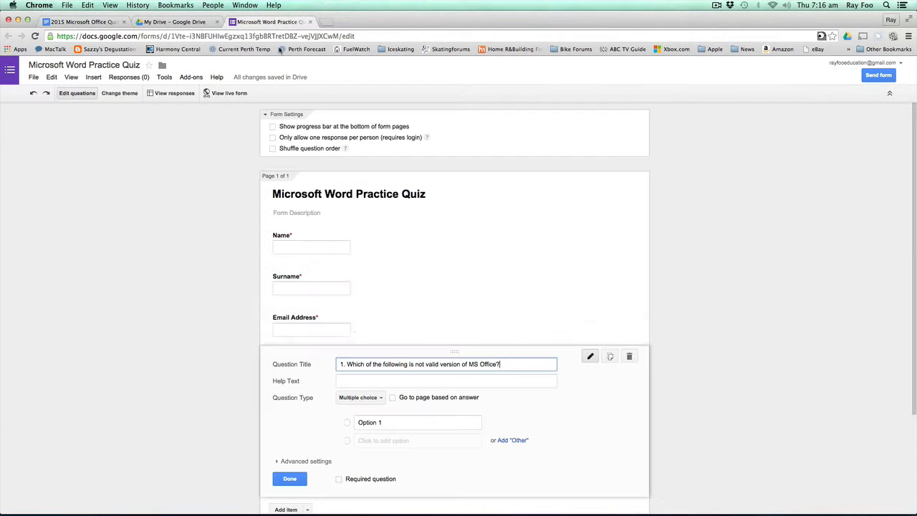
left_click(374, 422)
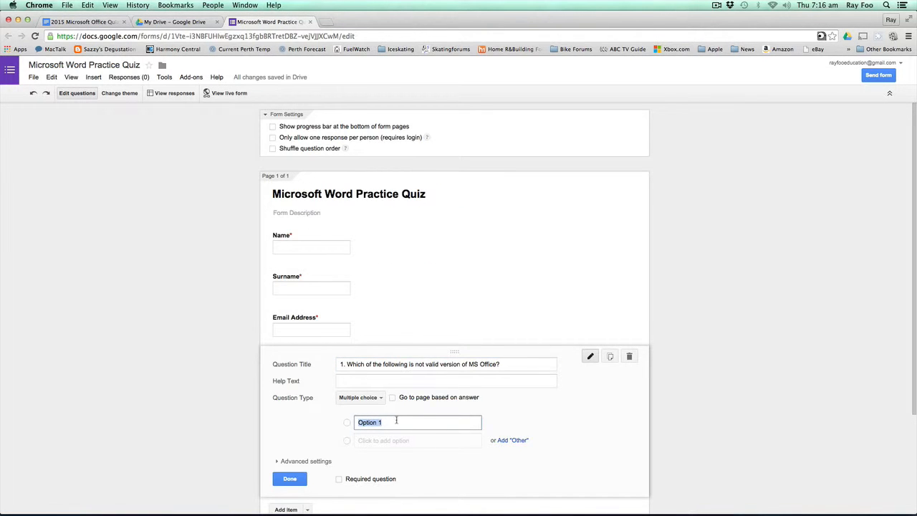
key("super")
key("super+v")
scroll(280, 405, "down", 3)
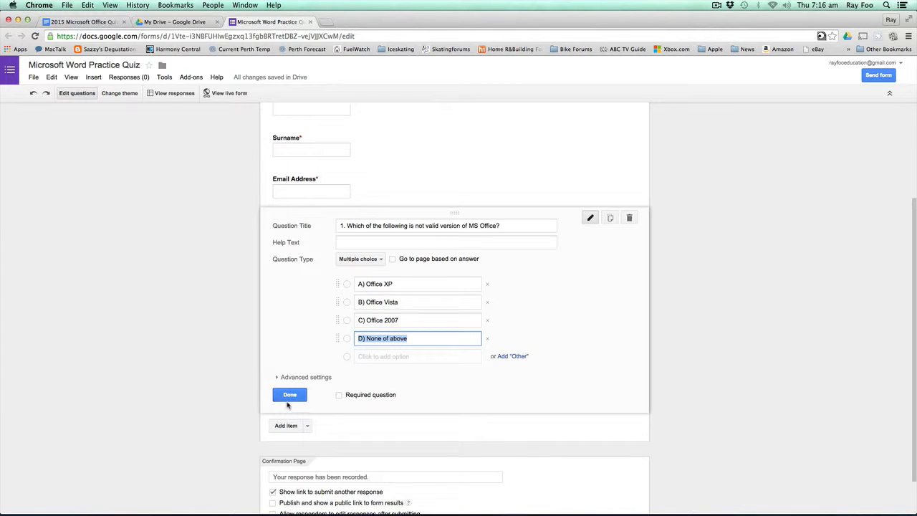
left_click(290, 396)
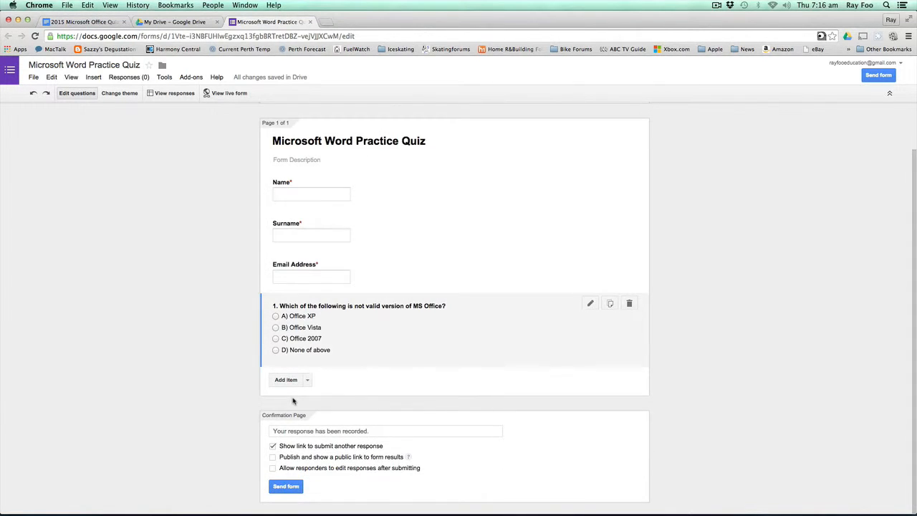
- Add multiple-choice question 2 with its text and answers A–D copied from the document
left_click(309, 381)
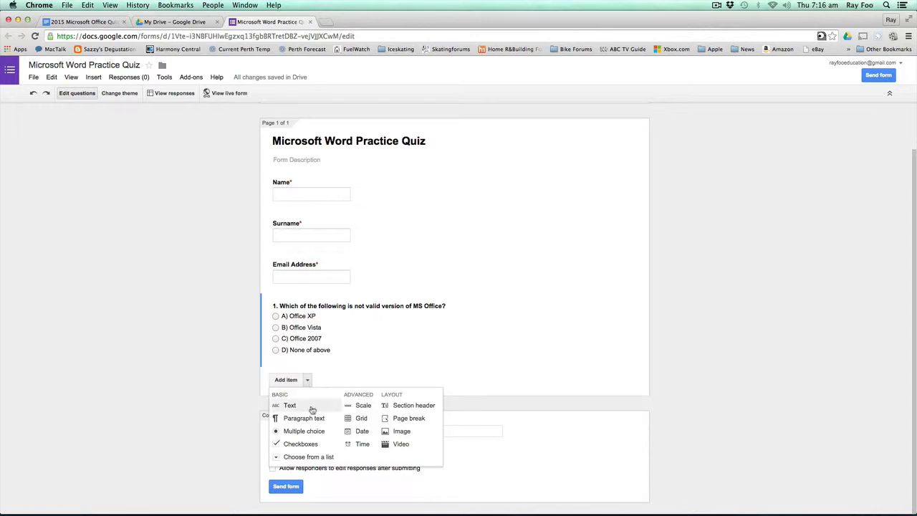
left_click(310, 435)
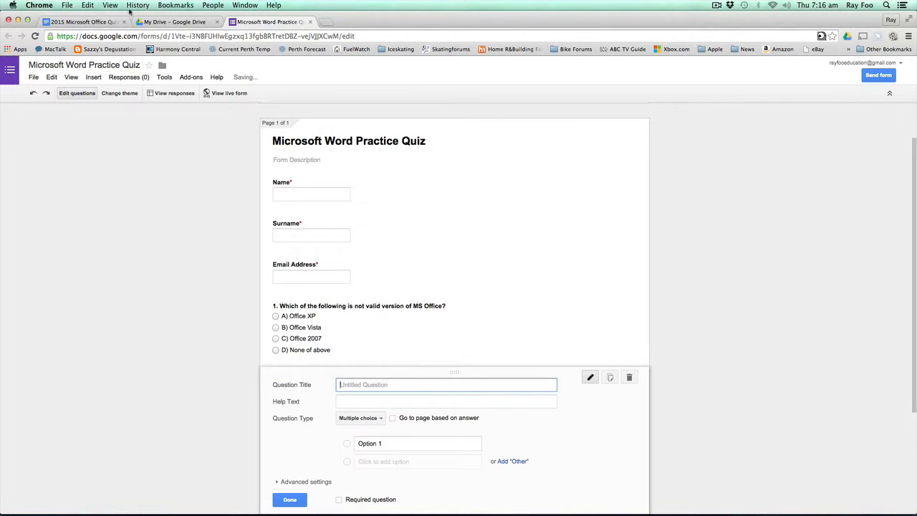
left_click(87, 21)
left_click_drag(449, 268, 281, 268)
key("super+c")
left_click(264, 21)
key("super+v")
left_click(75, 24)
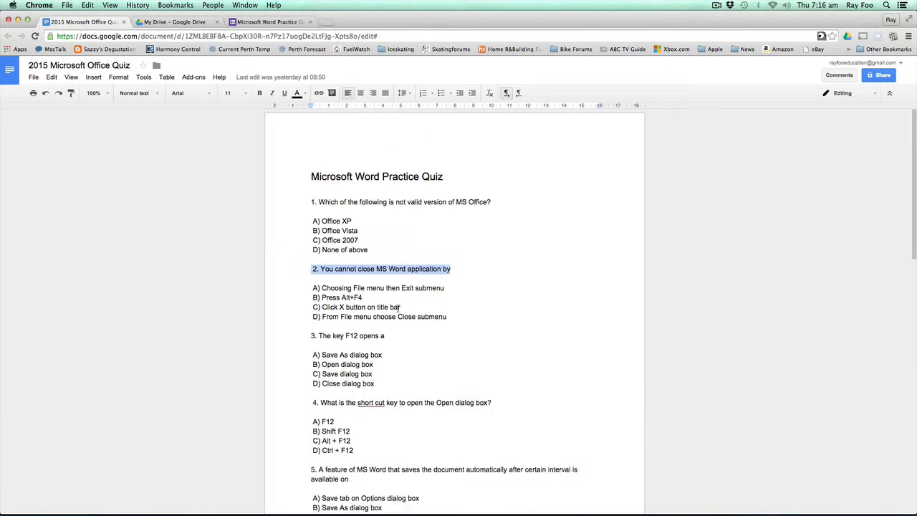
left_click_drag(454, 318, 267, 289)
key("super+c")
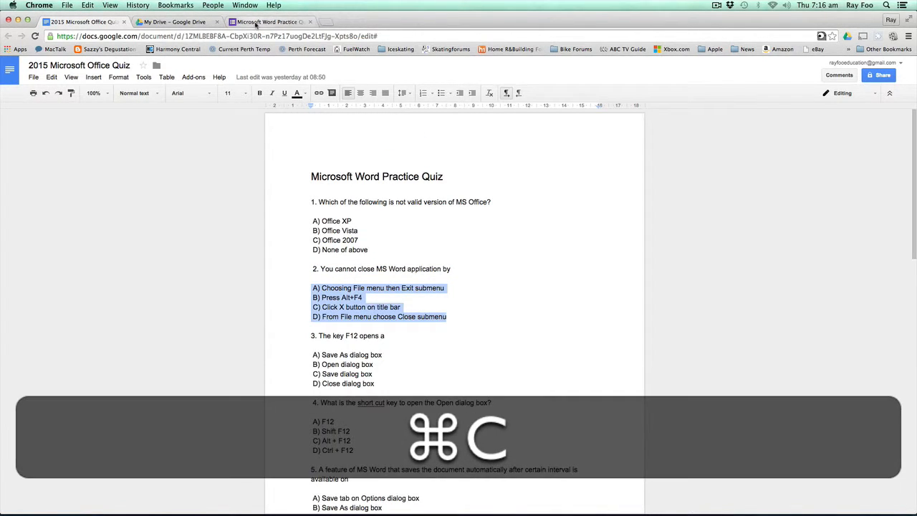
left_click(263, 22)
left_click(393, 443)
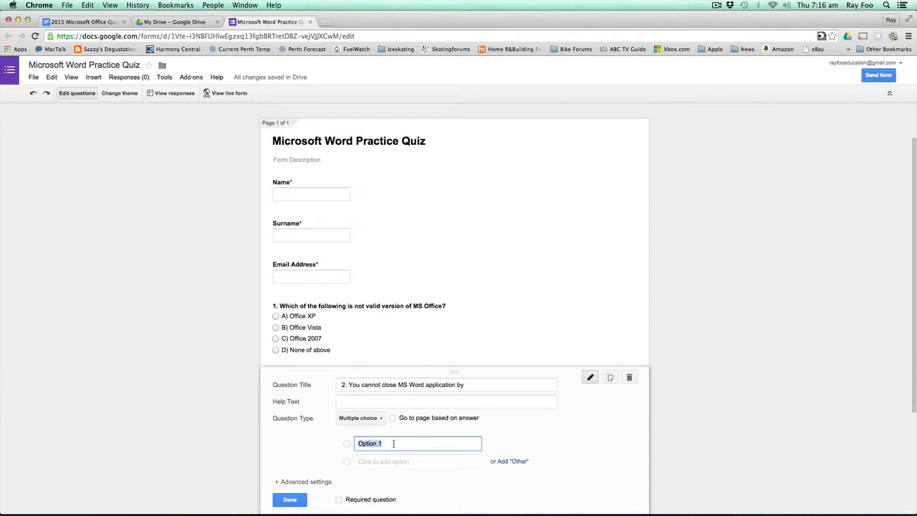
key("super+v")
scroll(315, 459, "down", 5)
left_click(294, 450)
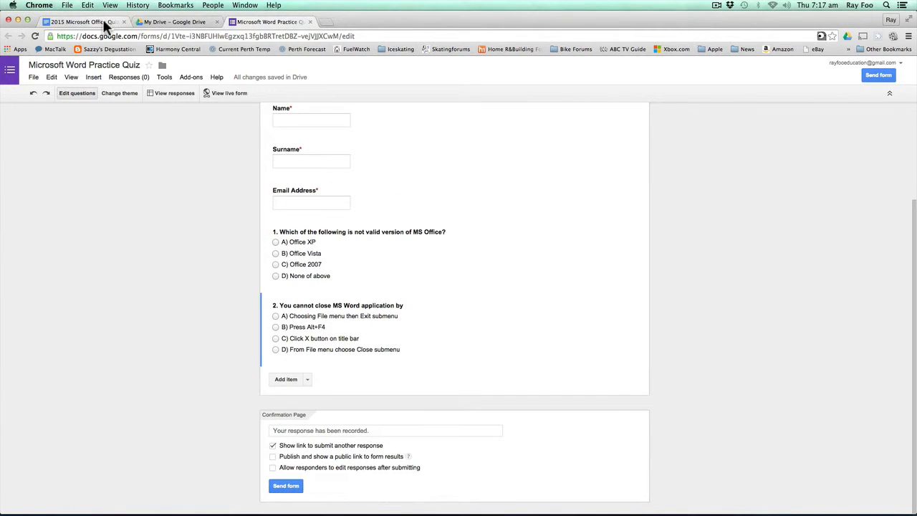
- Copy question 3's text and the Answers key line from the quiz document
left_click(100, 22)
left_click_drag(399, 336, 310, 335)
key("super+c")
left_click(268, 22)
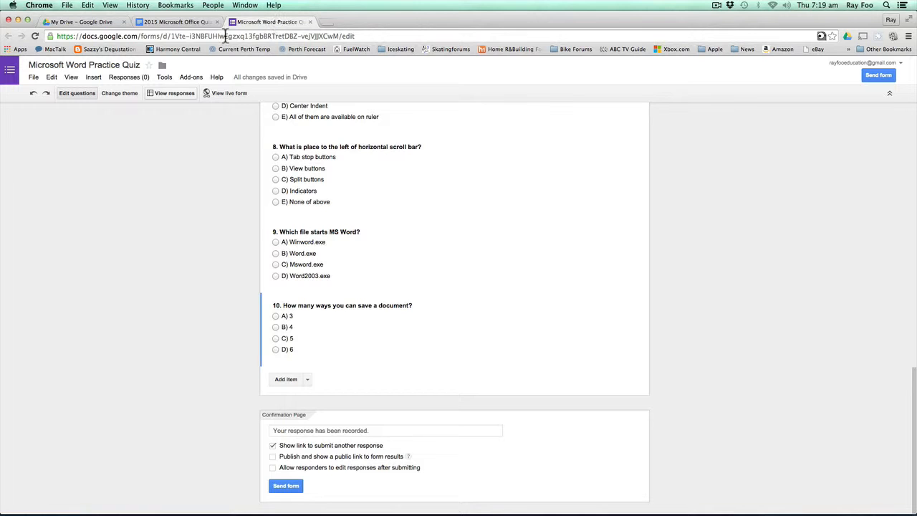
left_click(189, 27)
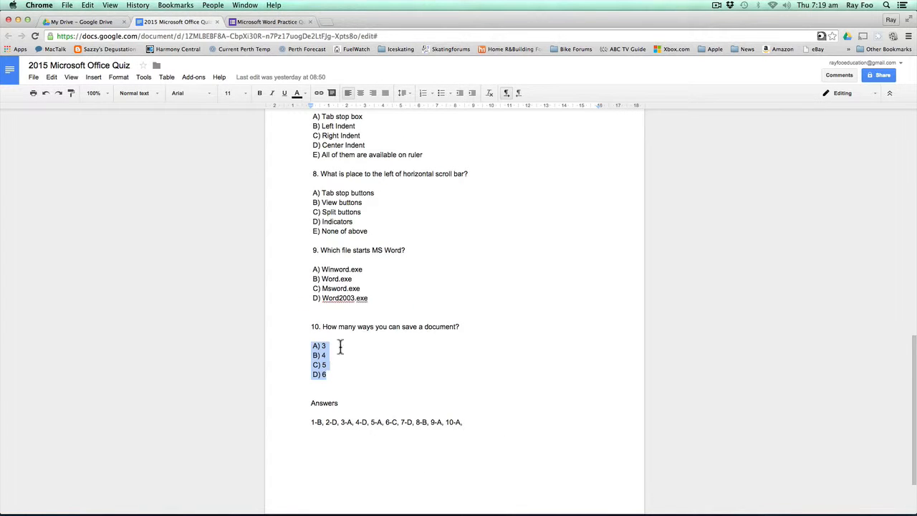
left_click(478, 424)
left_click_drag(469, 423, 298, 420)
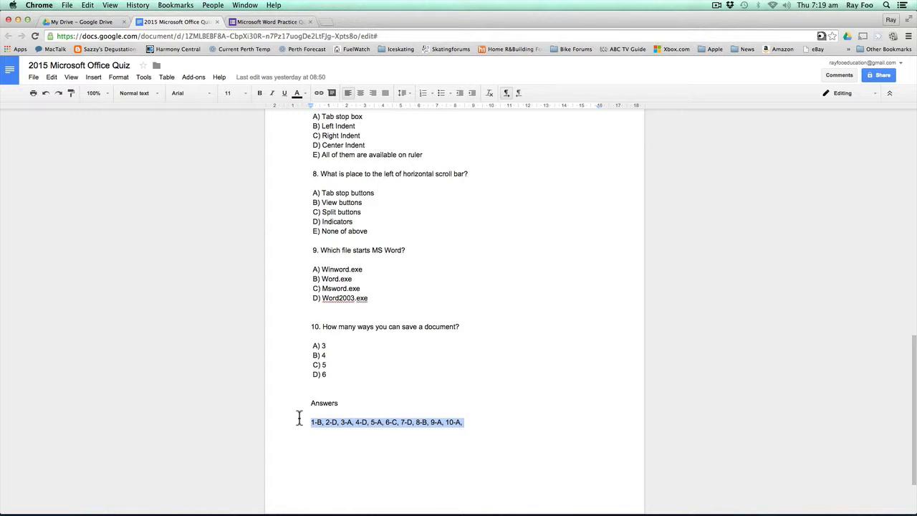
left_click(272, 23)
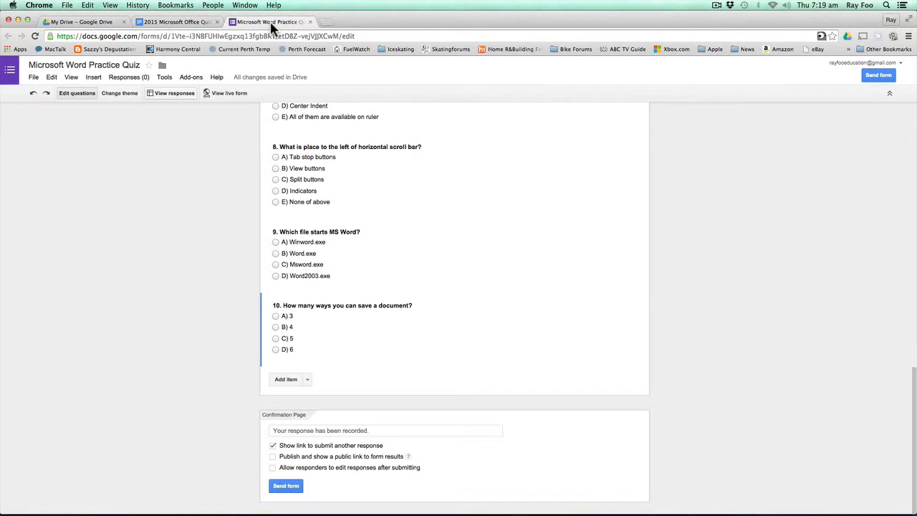
- Open the live quiz and enter the student's name and email address
left_click(231, 94)
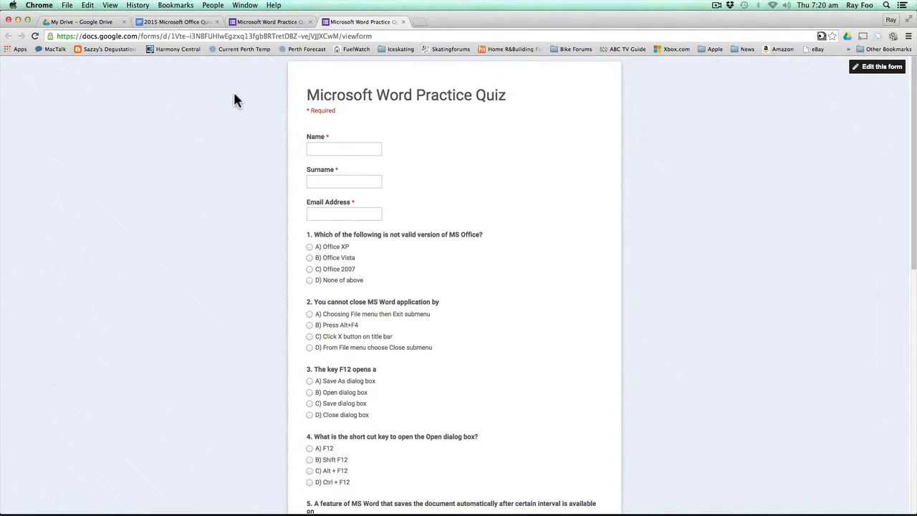
left_click(318, 148)
type("Ray")
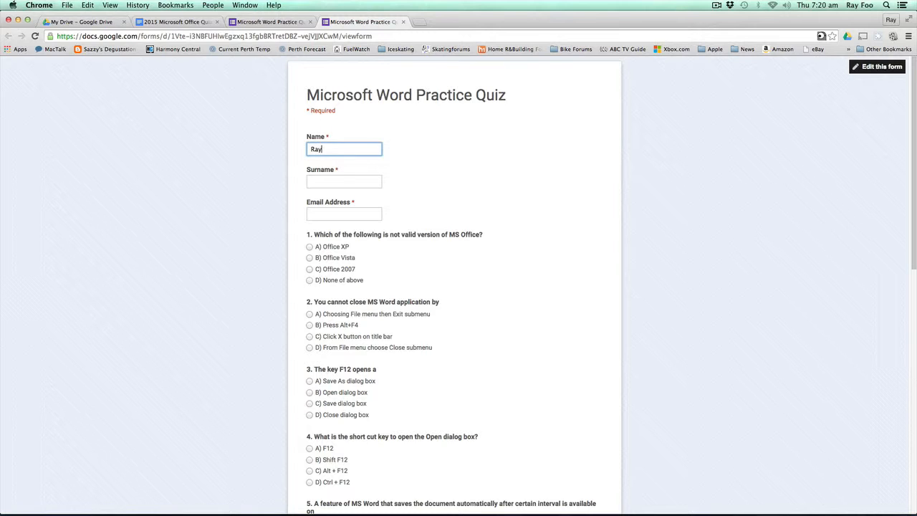
key("Tab")
key("Tab")
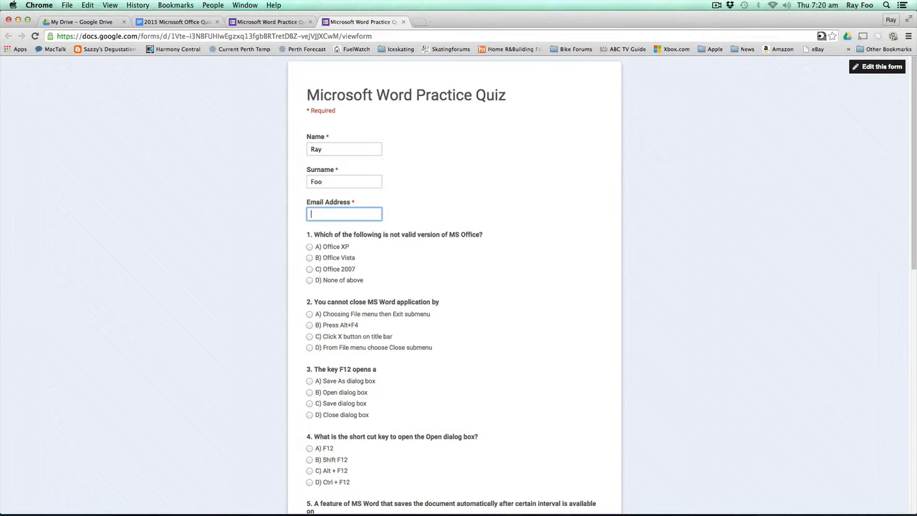
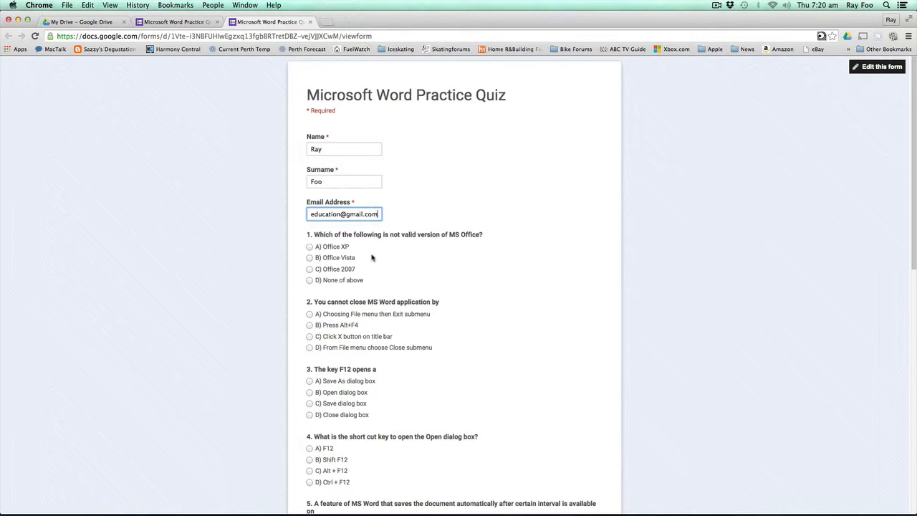
- Answer questions 1–5: Office Vista, D, Save As dialog box, Ctrl + F12, A
left_click(309, 257)
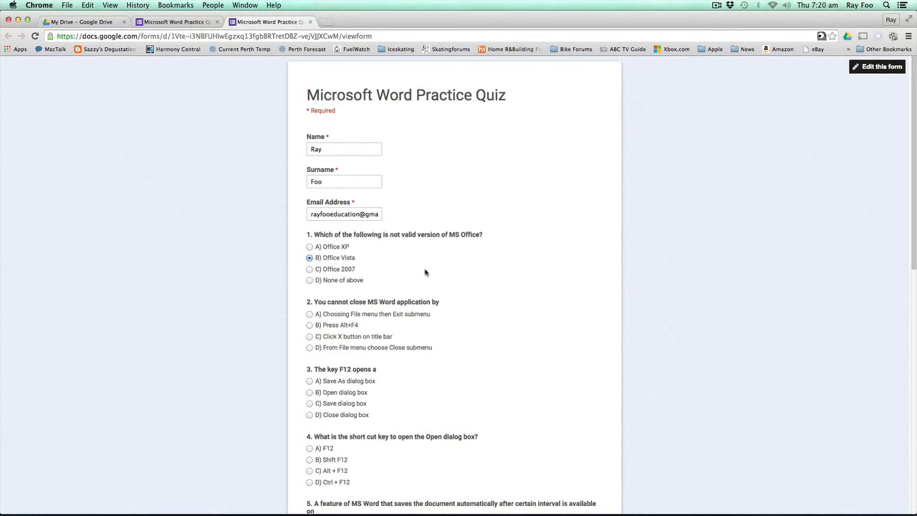
scroll(423, 271, "down", 2)
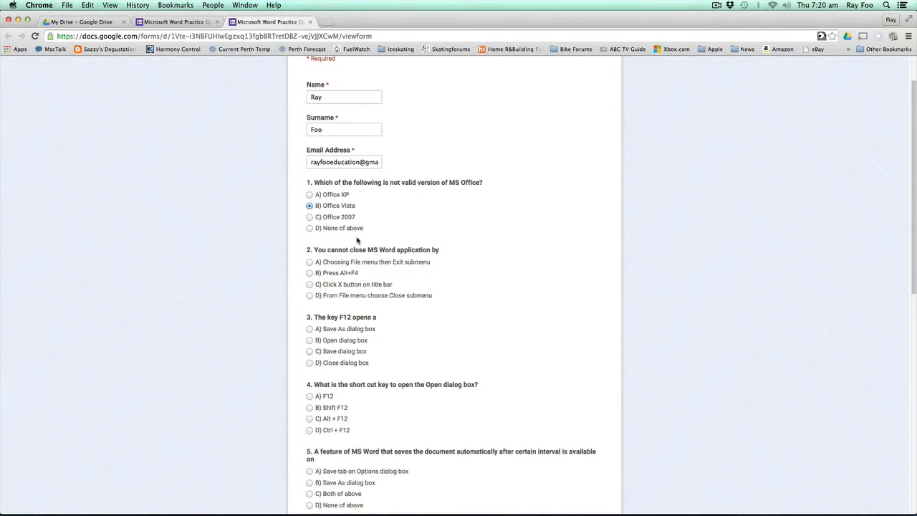
left_click(310, 295)
left_click(423, 328)
scroll(423, 328, "down", 1)
scroll(443, 304, "down", 2)
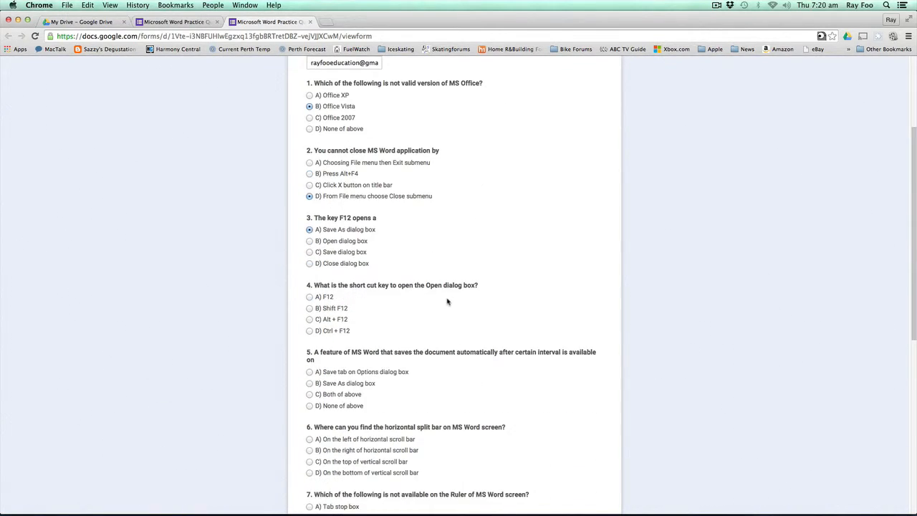
left_click(310, 330)
left_click(310, 372)
- Answer questions 6–10 (C, Center Indent, View buttons, Winword.exe, 3) and submit the response
scroll(310, 372, "down", 4)
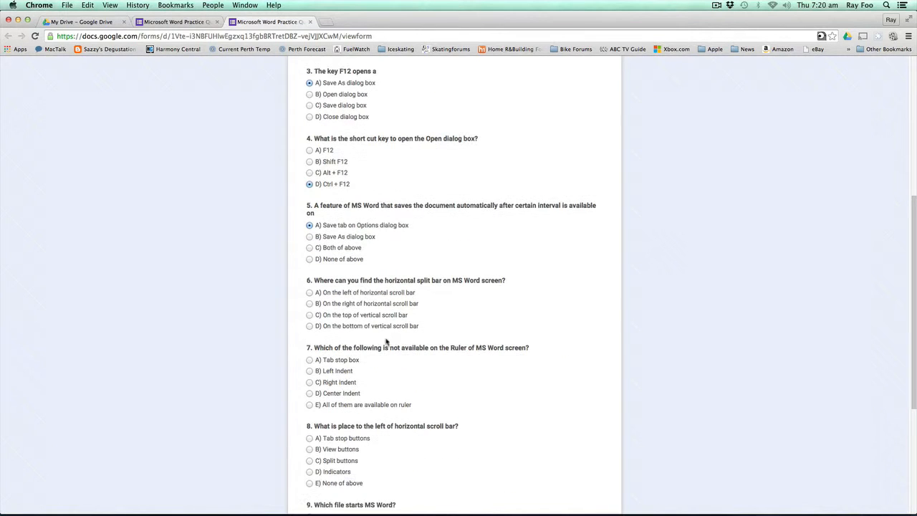
left_click(310, 315)
left_click(309, 394)
scroll(388, 391, "down", 2)
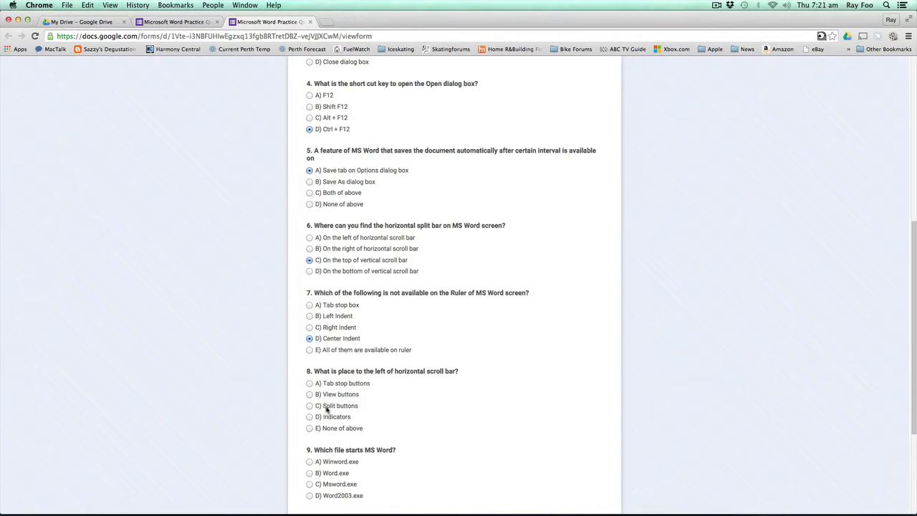
left_click(309, 393)
scroll(437, 396, "down", 1)
left_click(310, 428)
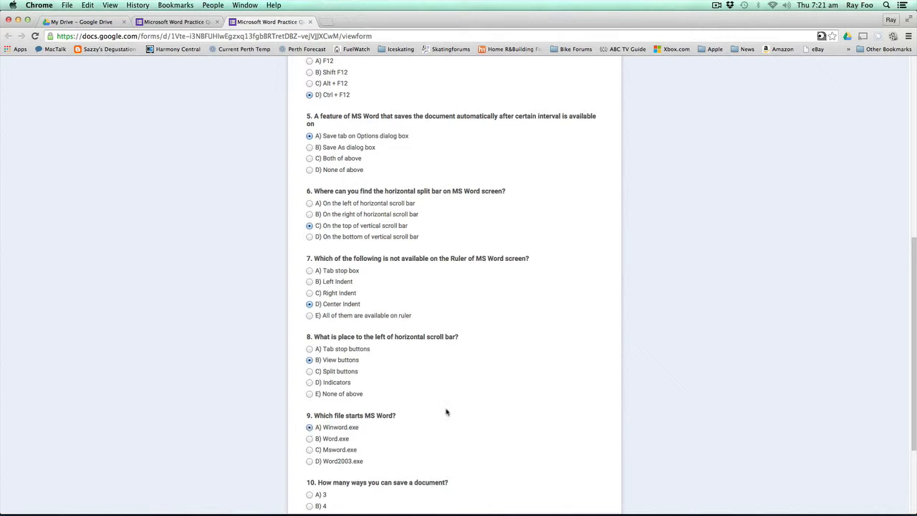
scroll(444, 412, "down", 2)
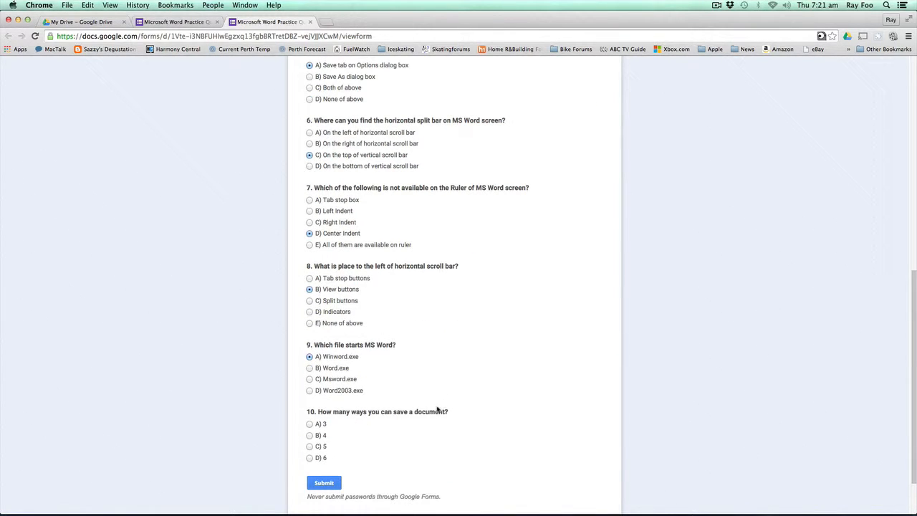
left_click(311, 425)
left_click(327, 486)
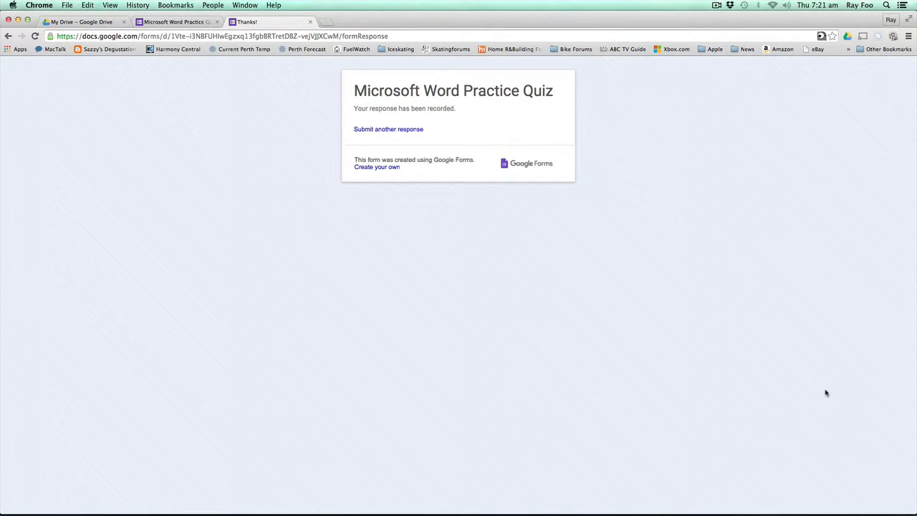
left_click(402, 132)
- Enter the second student's name and surname and accept the suggested email address
left_click(320, 151)
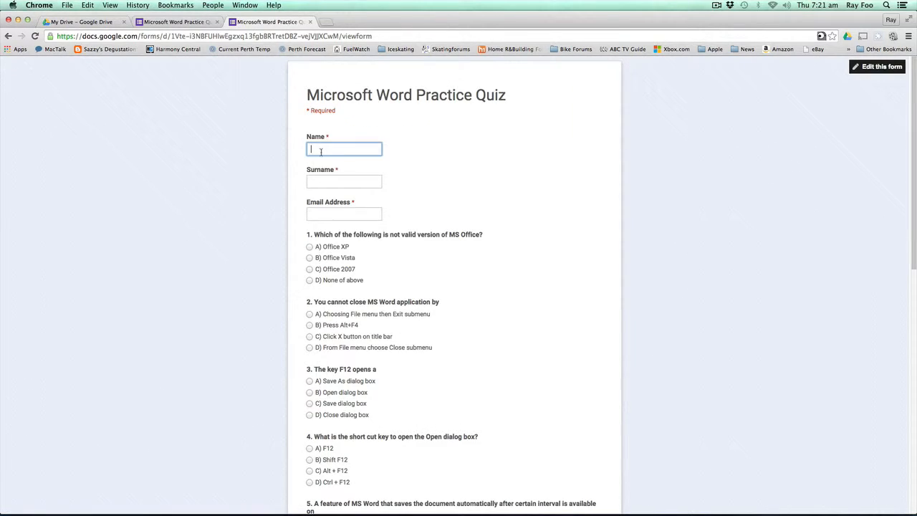
key("Tab")
type("Ja")
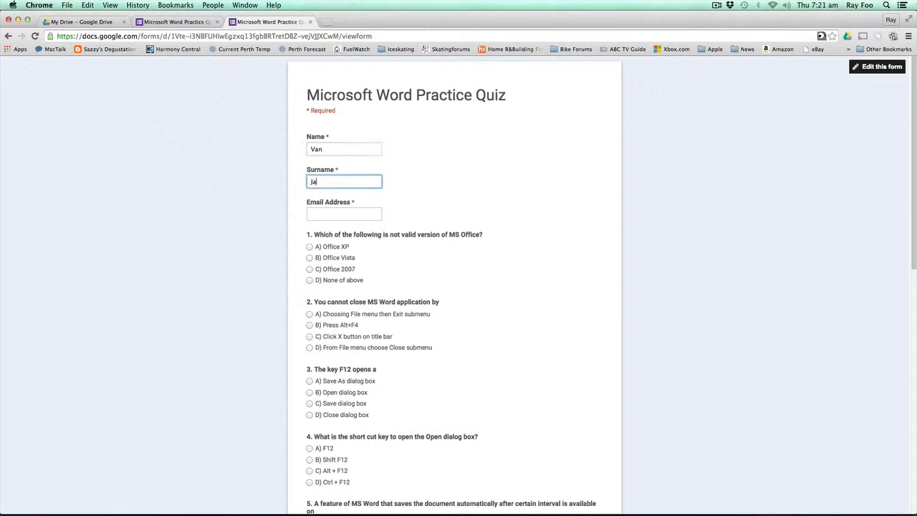
type("len")
key("Tab")
type("ra")
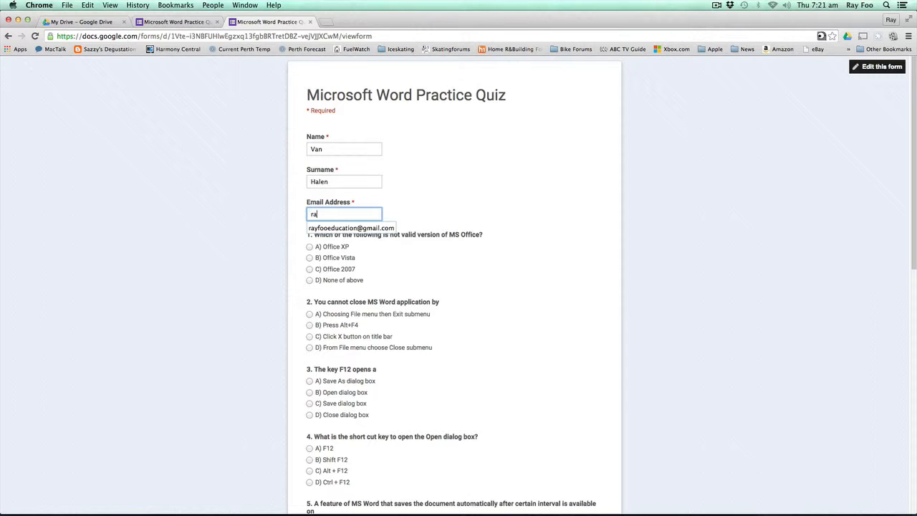
key("Down")
key("Return")
key("Tab")
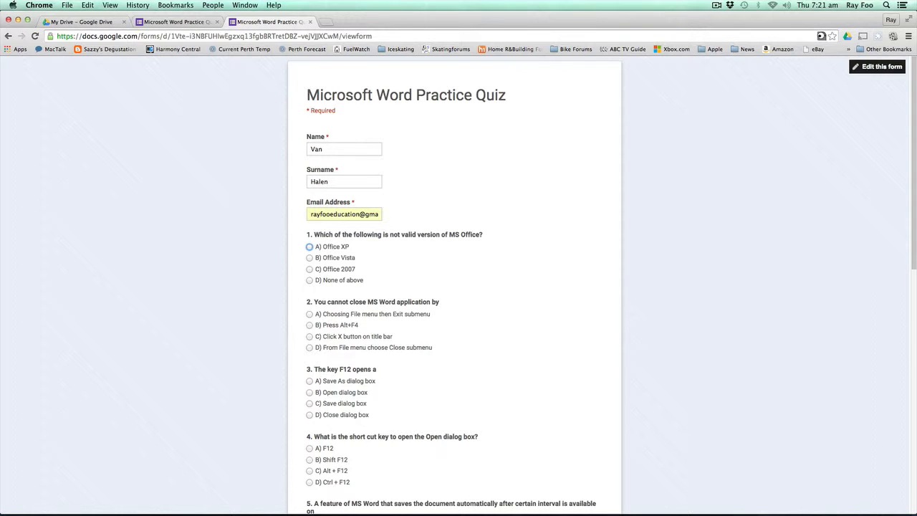
- Answer questions 1–5: None of above, Press Alt+F4, Close dialog box, Alt + F12, Both of above
left_click(309, 280)
left_click(309, 325)
left_click(309, 415)
scroll(310, 415, "down", 4)
left_click(309, 312)
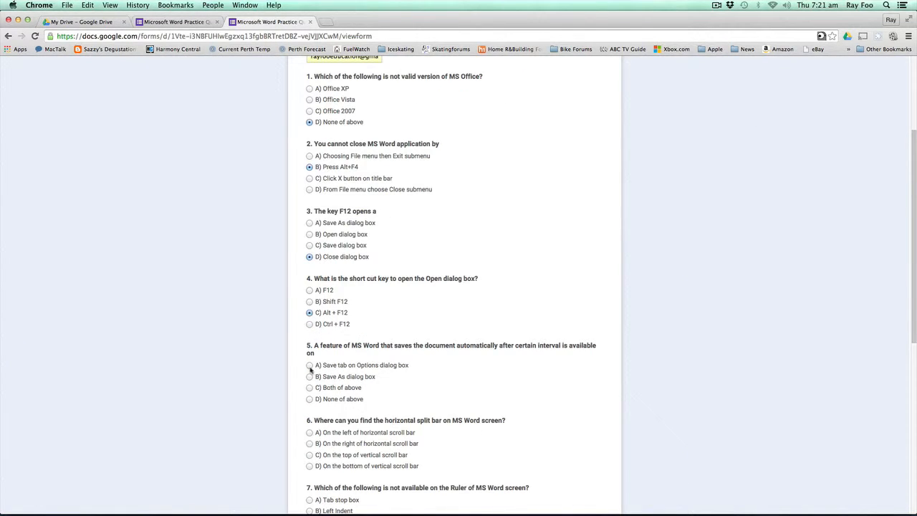
left_click(309, 387)
- Answer questions 6–10 (right of horizontal scroll bar, Center Indent, View buttons, Msword.exe, 5) and submit
scroll(319, 401, "down", 3)
left_click(308, 329)
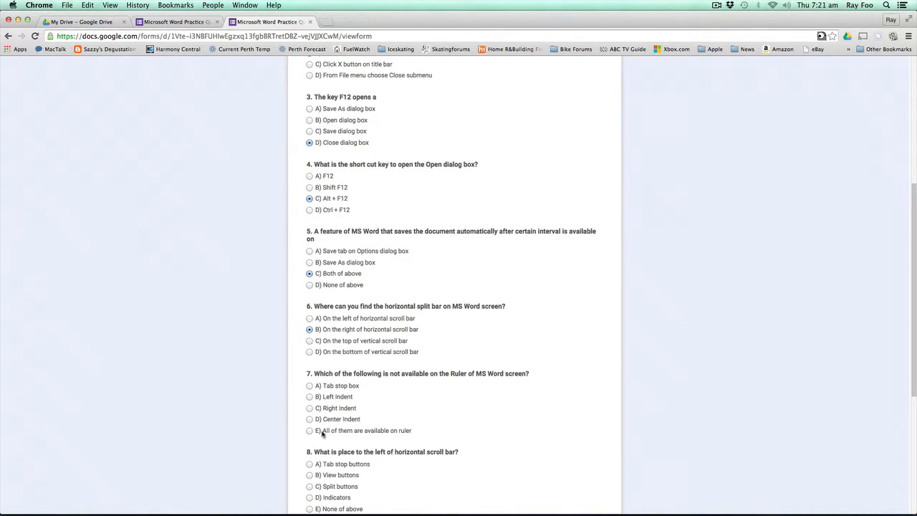
left_click(309, 419)
scroll(309, 419, "down", 2)
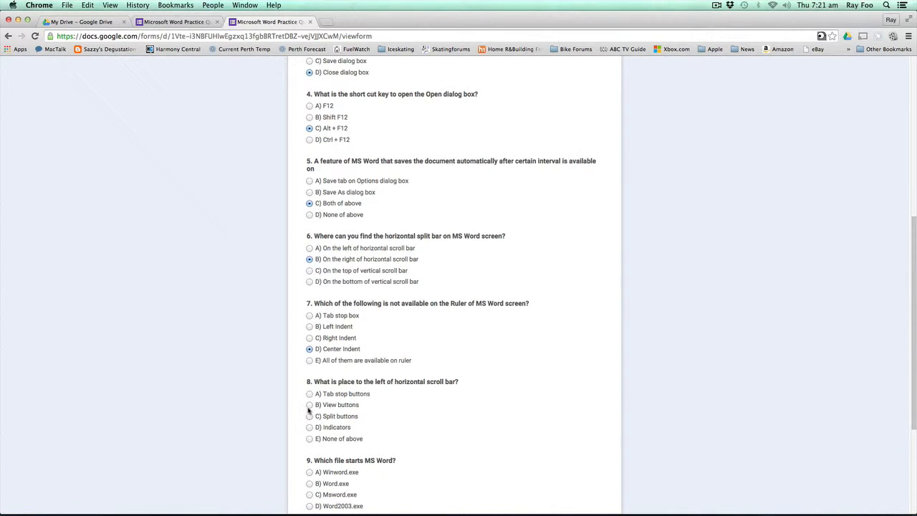
left_click(309, 406)
scroll(309, 423, "down", 2)
left_click(308, 419)
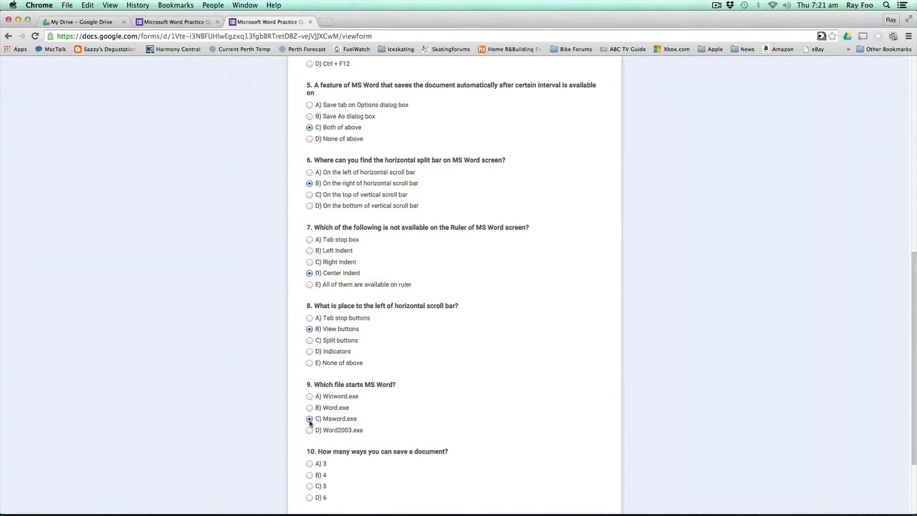
left_click(309, 485)
scroll(309, 486, "down", 3)
left_click(330, 418)
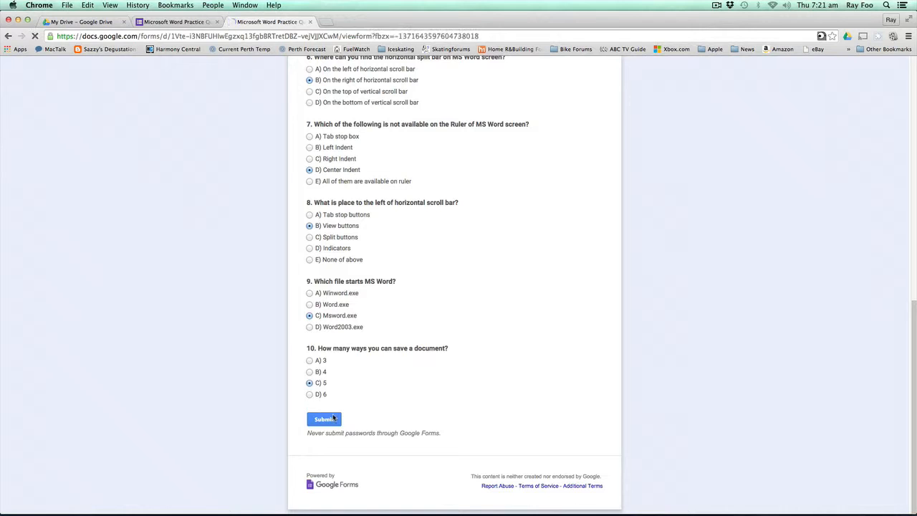
left_click(407, 131)
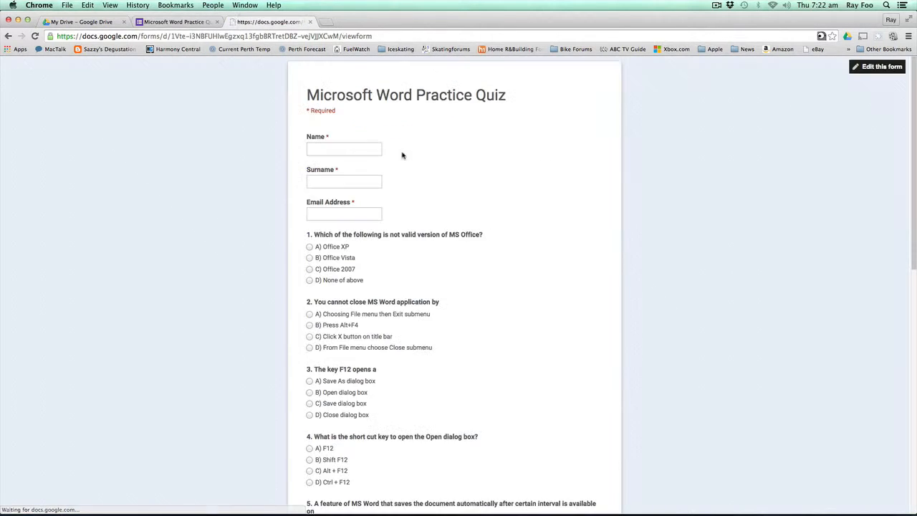
- Fill in the student's name, surname and the suggested email address on the quiz form
left_click(344, 151)
type("Jo")
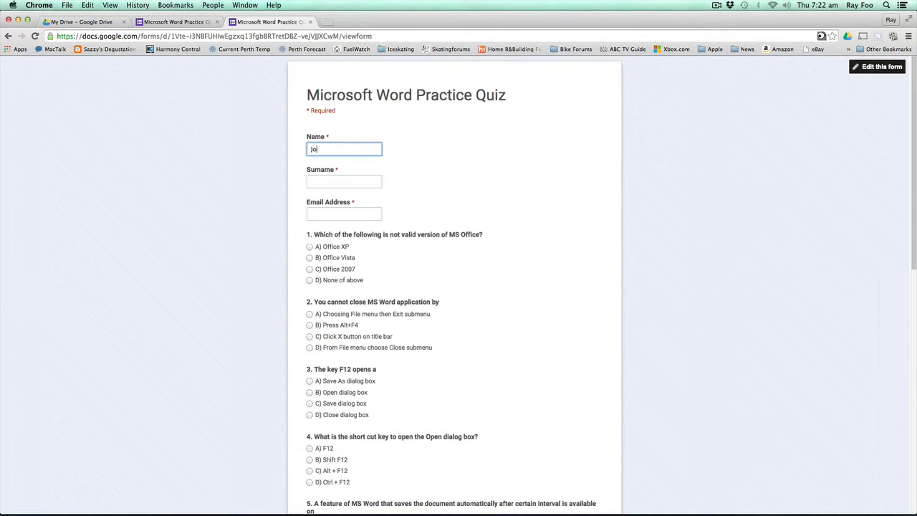
key("Tab")
type("BLog")
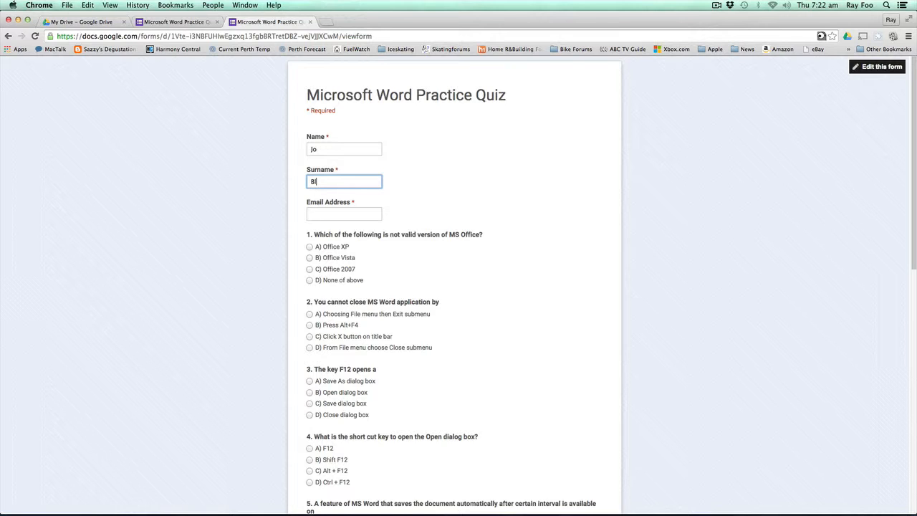
key("Tab")
key("Down")
key("Tab")
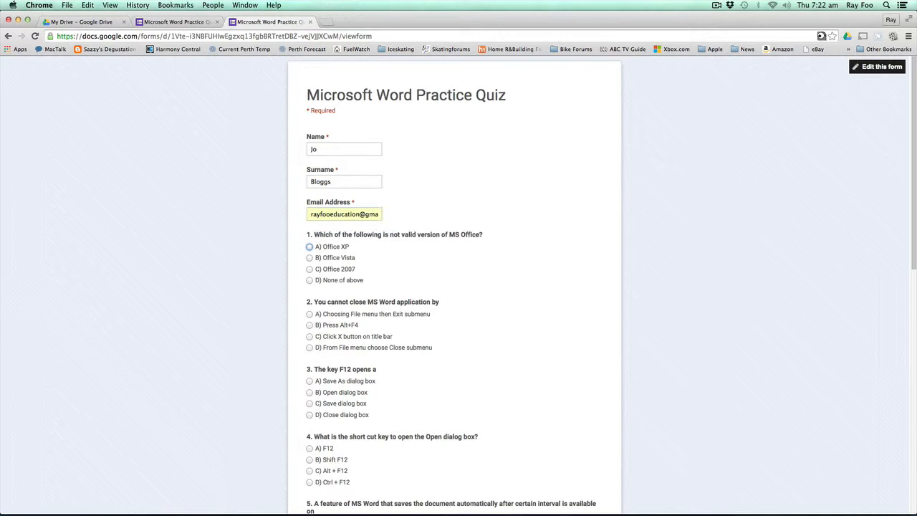
- Answer questions 1–6: Office Vista, Click X button, Open dialog box, Ctrl + F12, Both of above, top of scroll bar
key("Down")
key("Tab")
key("Down")
key("Down")
key("Tab")
key("Up")
scroll(315, 343, "down", 3)
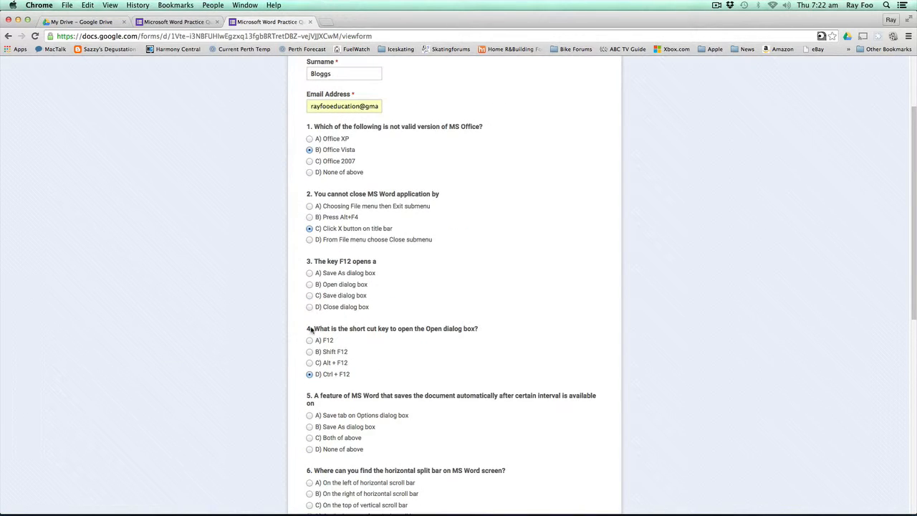
left_click(310, 284)
scroll(310, 315, "down", 3)
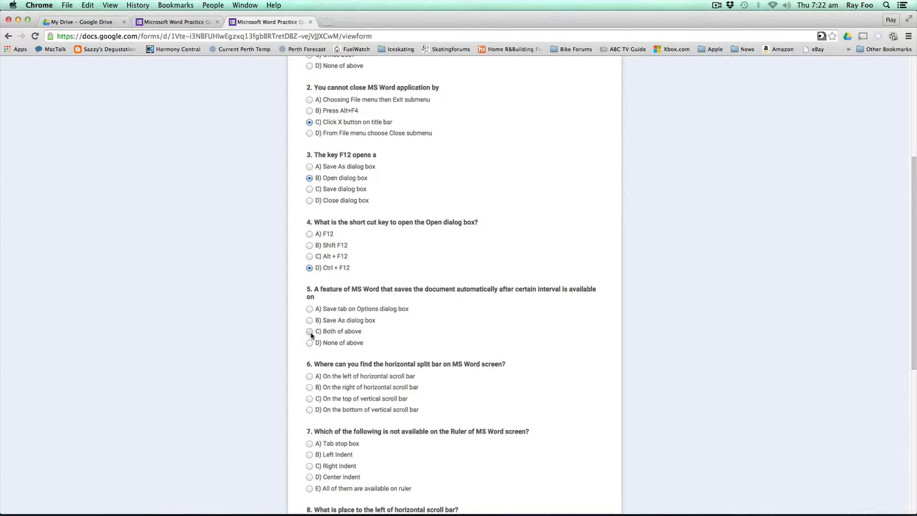
left_click(310, 331)
left_click(309, 398)
- Answer questions 7–10 with Right Indent, Split buttons, Msword.exe and 5, then submit the response
scroll(311, 428, "down", 3)
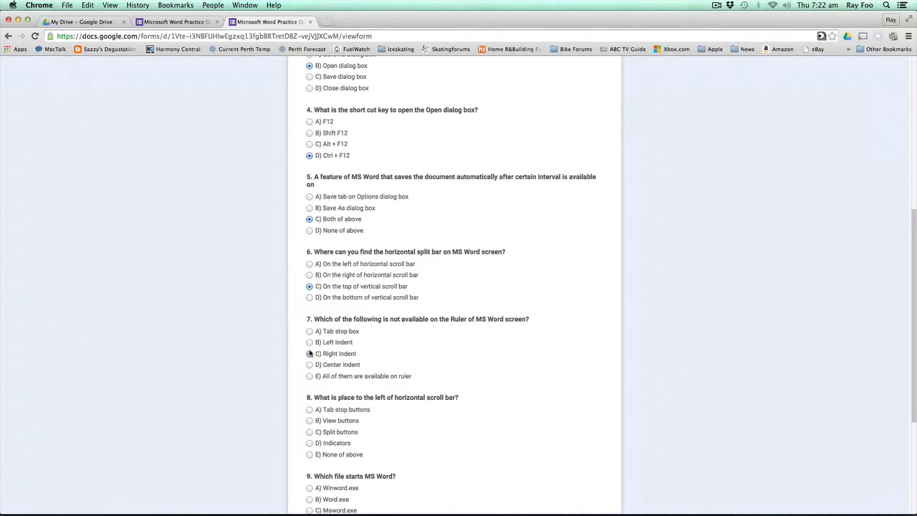
left_click(309, 353)
left_click(309, 432)
scroll(317, 471, "down", 1)
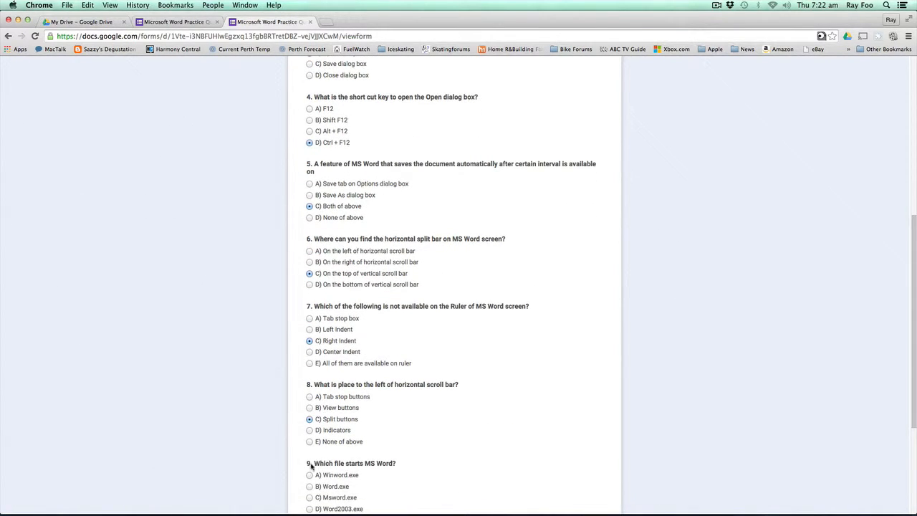
left_click(310, 497)
scroll(313, 489, "down", 2)
left_click(310, 484)
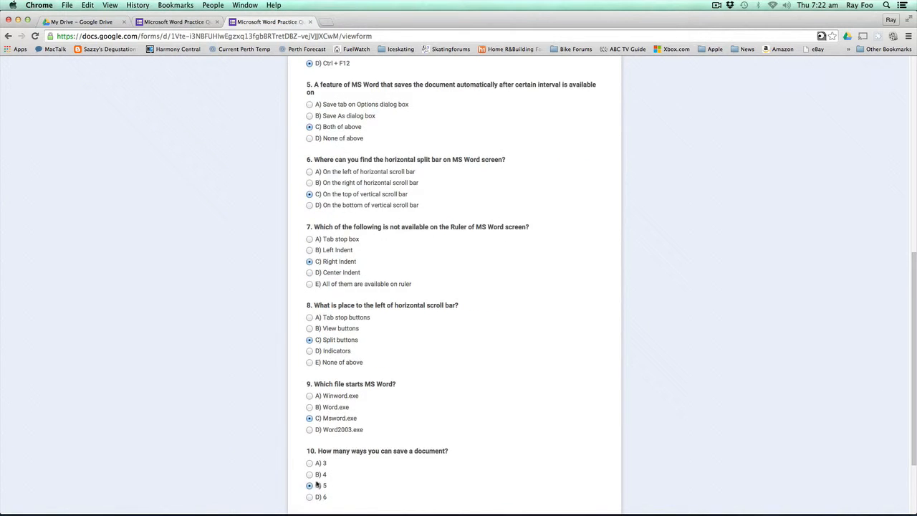
scroll(313, 486, "down", 3)
left_click(329, 424)
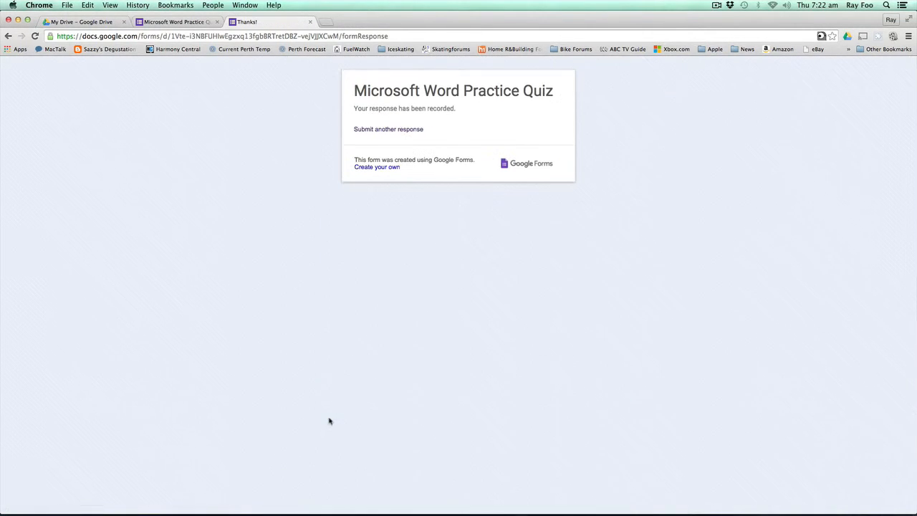
- Leave the Thanks! page, go back to the quiz form editor and view its responses spreadsheet
left_click(409, 130)
left_click(310, 23)
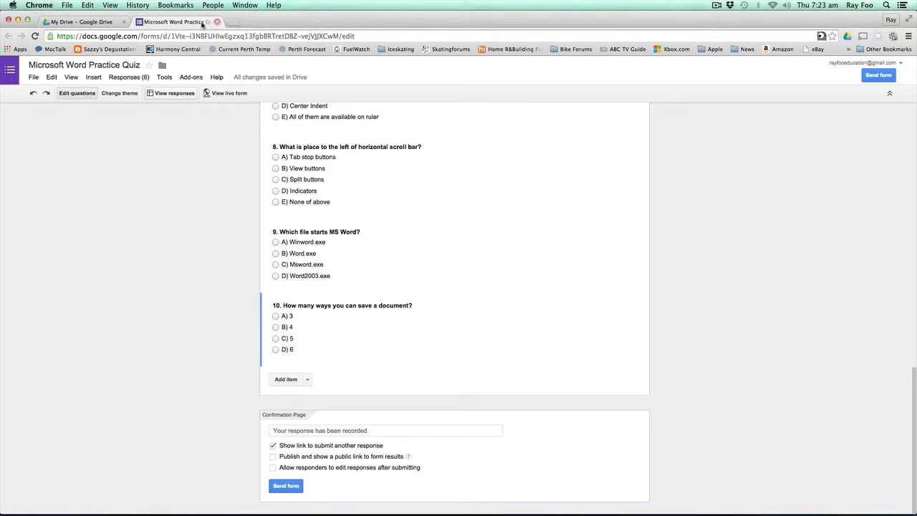
left_click(174, 93)
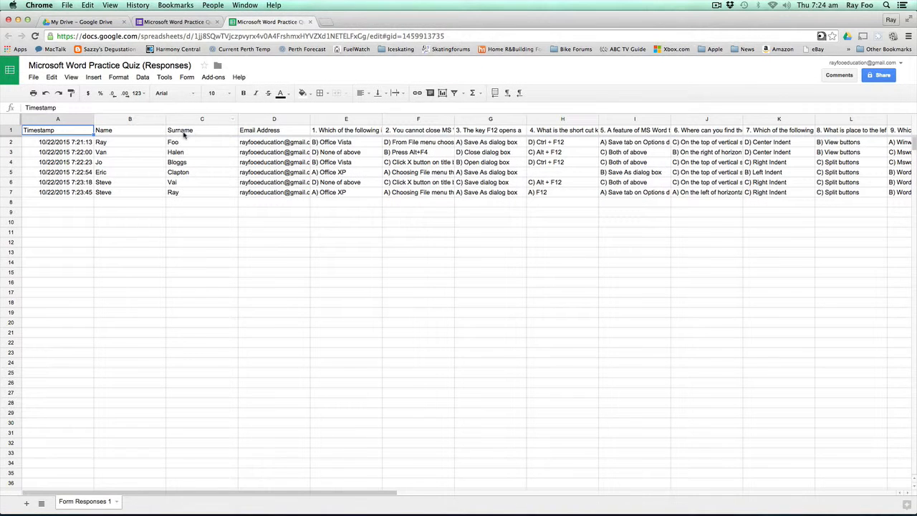
- Select the first response in row 2 of Form Responses 1, then go to the Add-ons menu
left_click(12, 144)
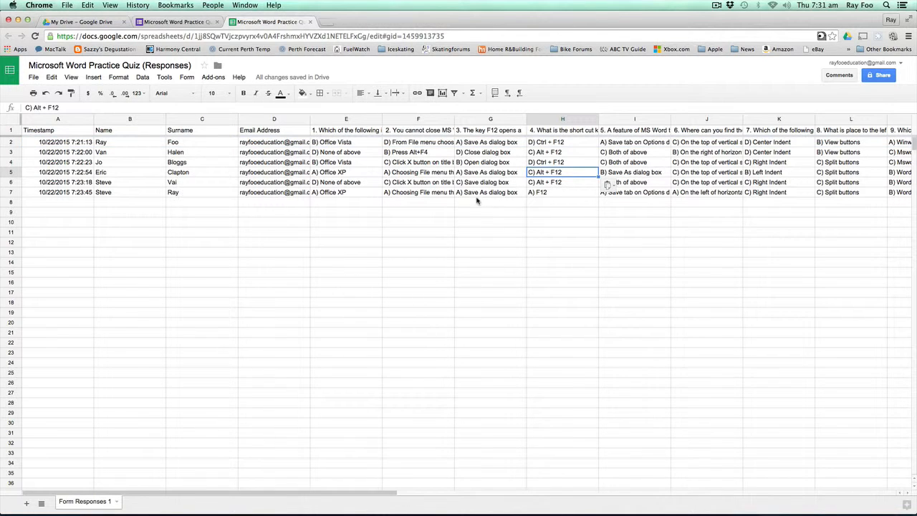
left_click(214, 77)
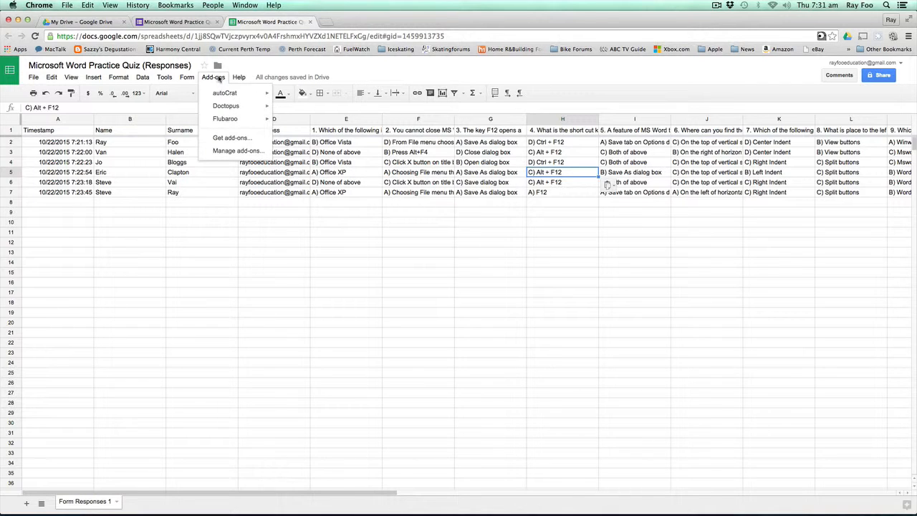
- Browse the Get add-ons store to check Flubaroo, then close it
mouse_move(242, 125)
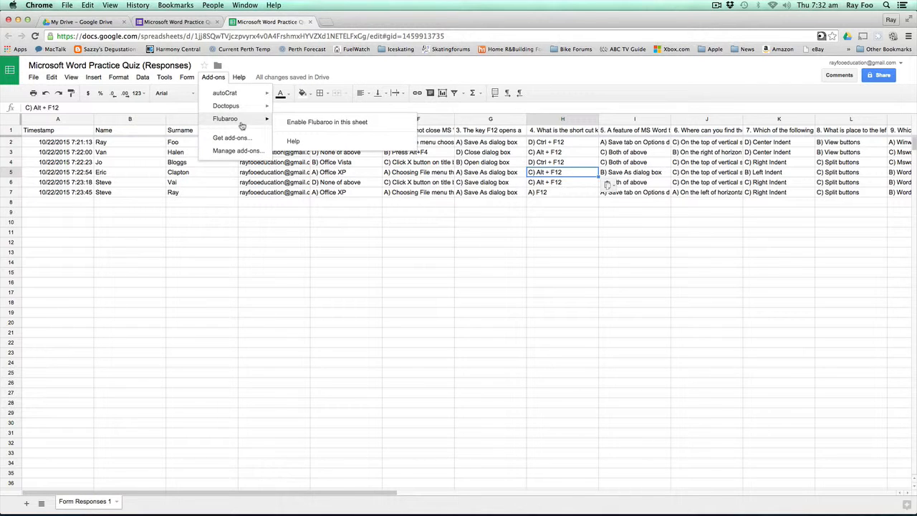
left_click(230, 138)
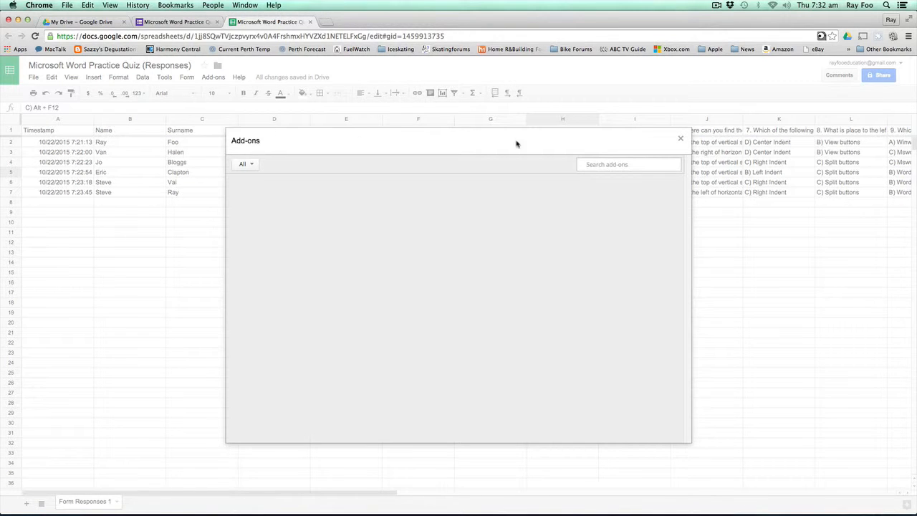
mouse_move(341, 280)
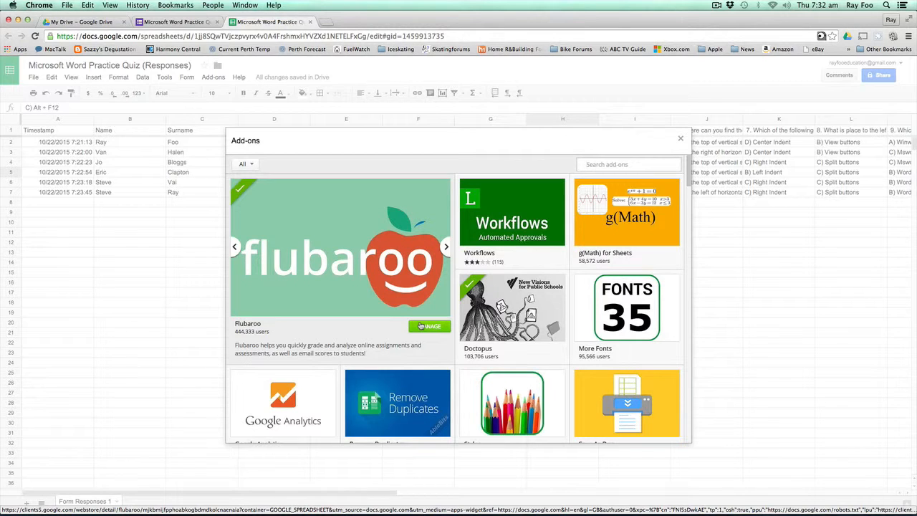
left_click(680, 138)
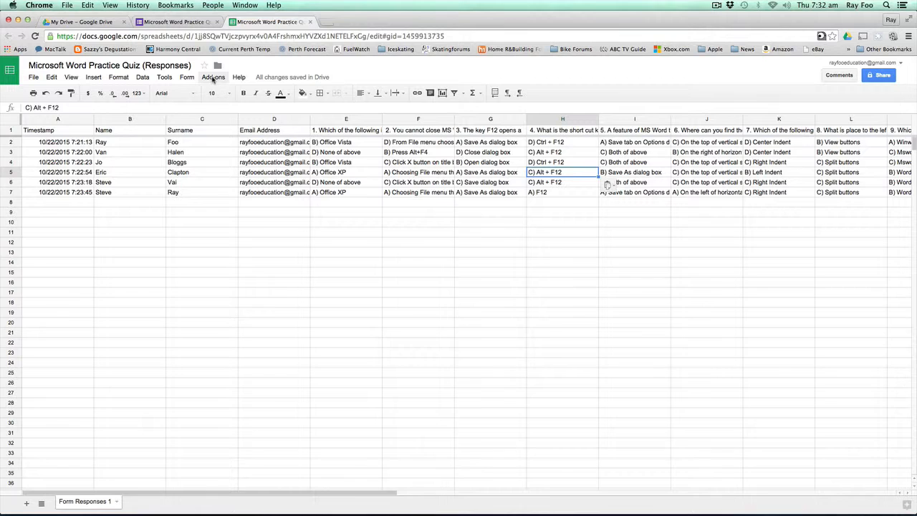
- Enable Flubaroo in this sheet and confirm the Flubaroo Notification
left_click(212, 77)
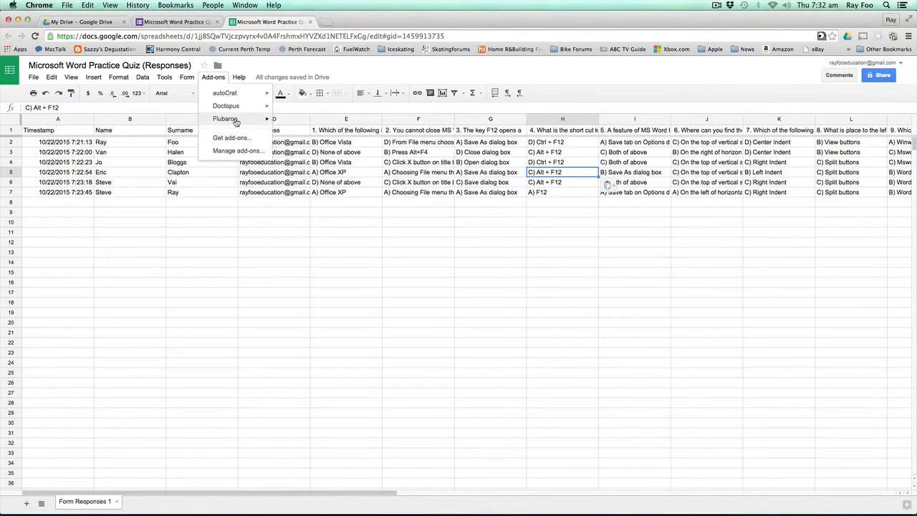
mouse_move(234, 119)
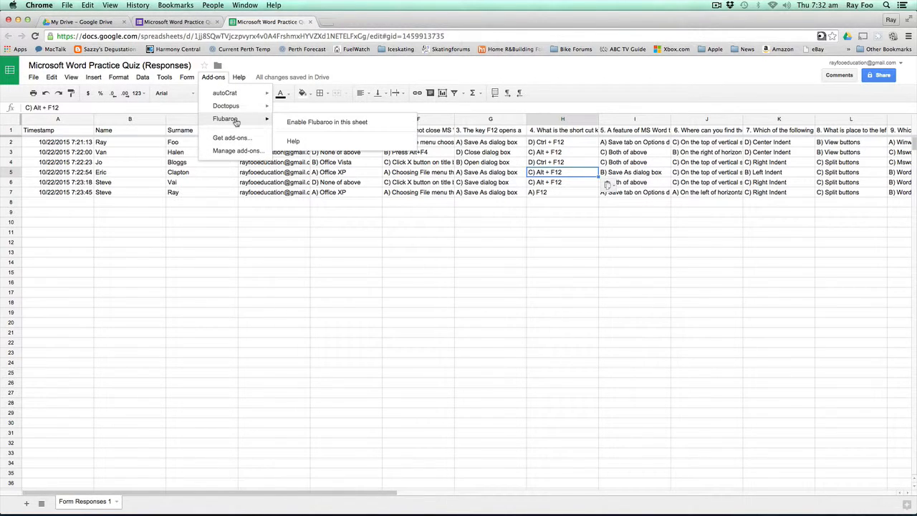
left_click(303, 124)
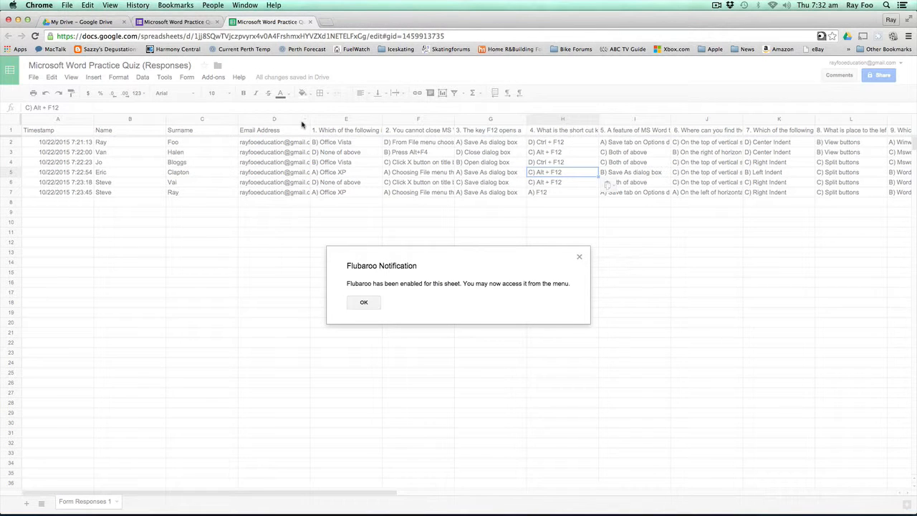
left_click(364, 303)
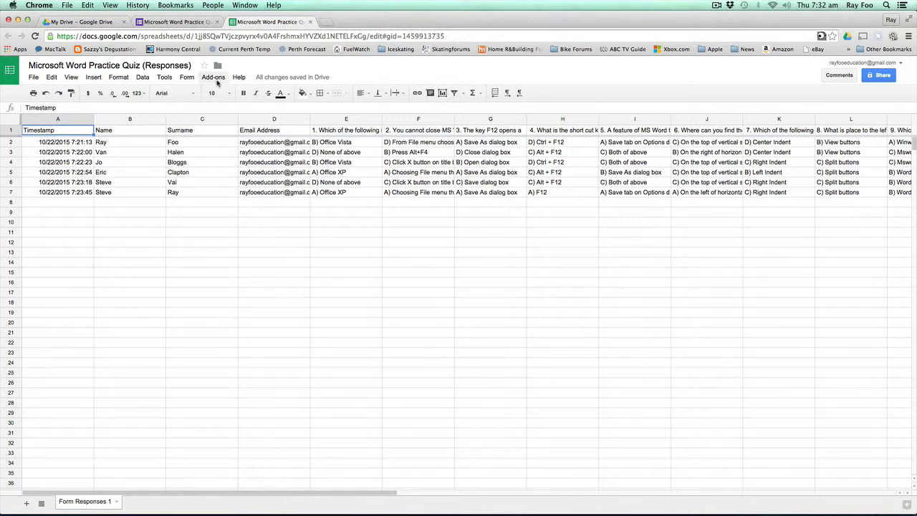
- Start grading the assignment with Flubaroo from the Add-ons menu
left_click(214, 77)
mouse_move(243, 120)
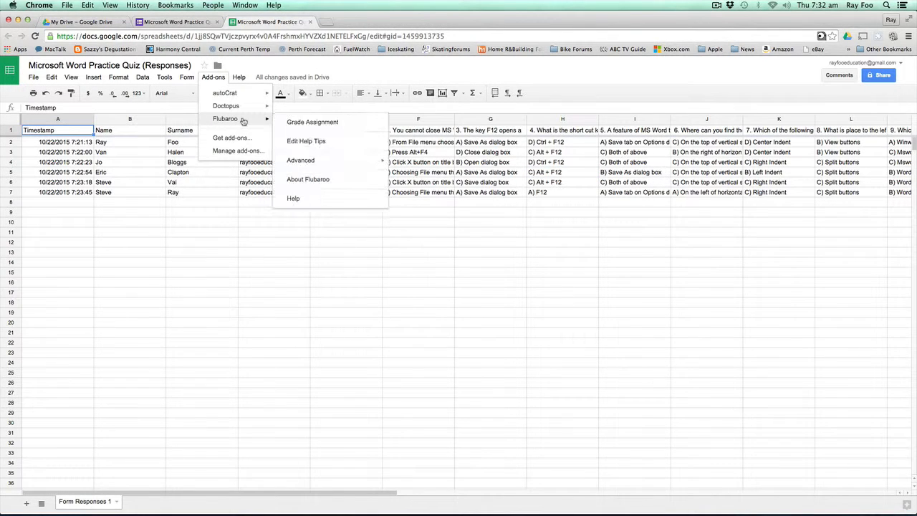
left_click(342, 130)
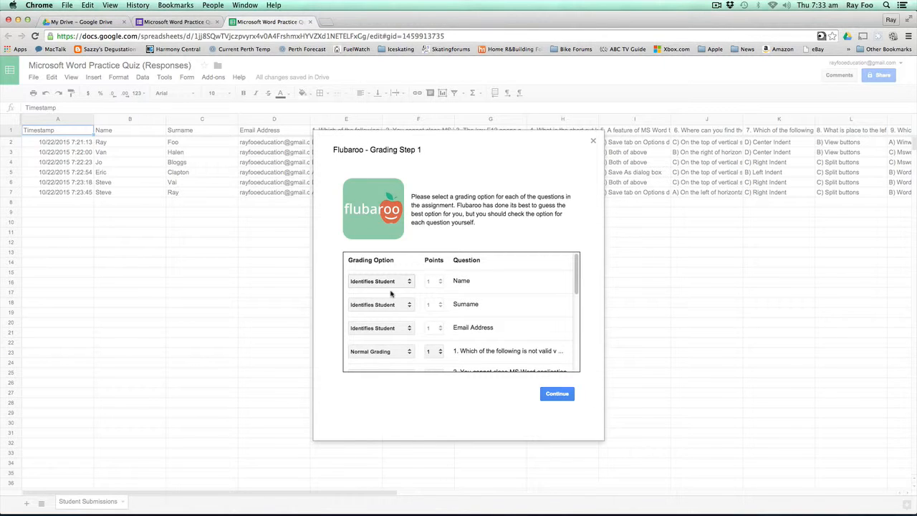
- Keep Email Address as Identifies Student and question 1 worth 1 point, then continue
left_click(405, 328)
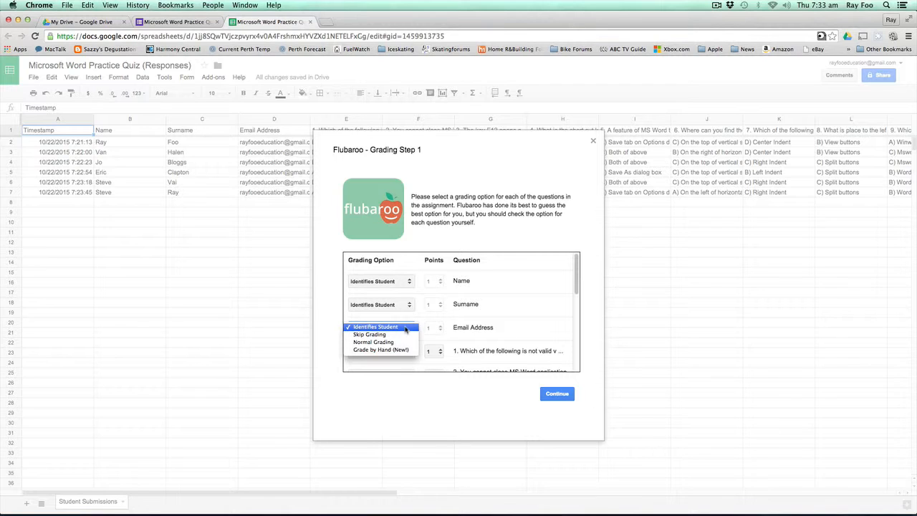
left_click(405, 326)
left_click_drag(577, 280, 578, 298)
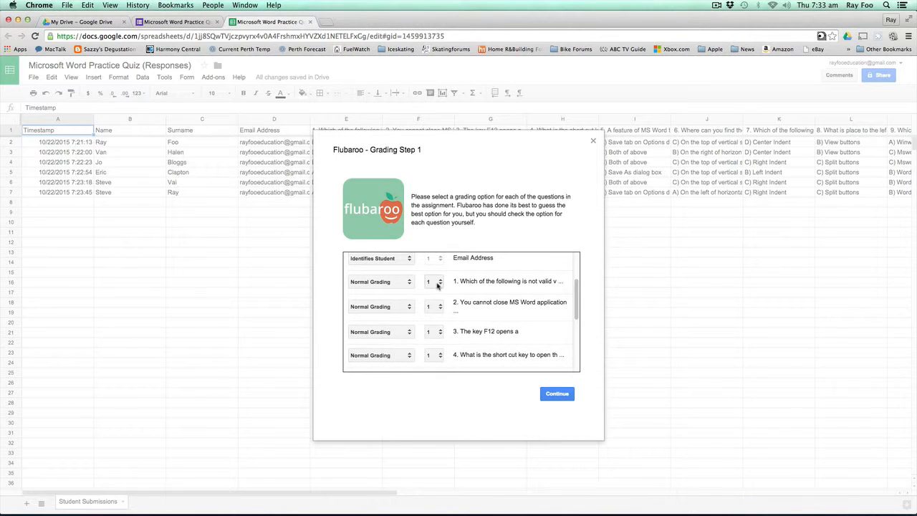
left_click(438, 284)
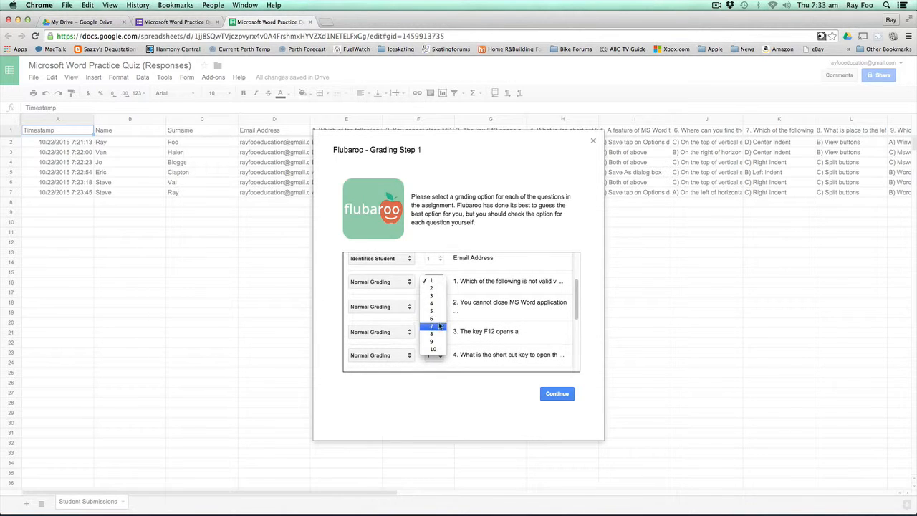
left_click(433, 284)
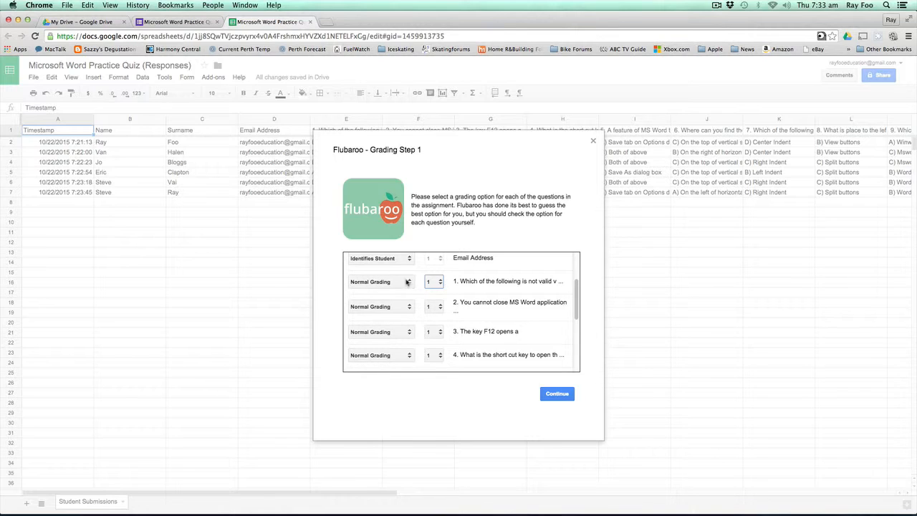
left_click_drag(577, 289, 580, 363)
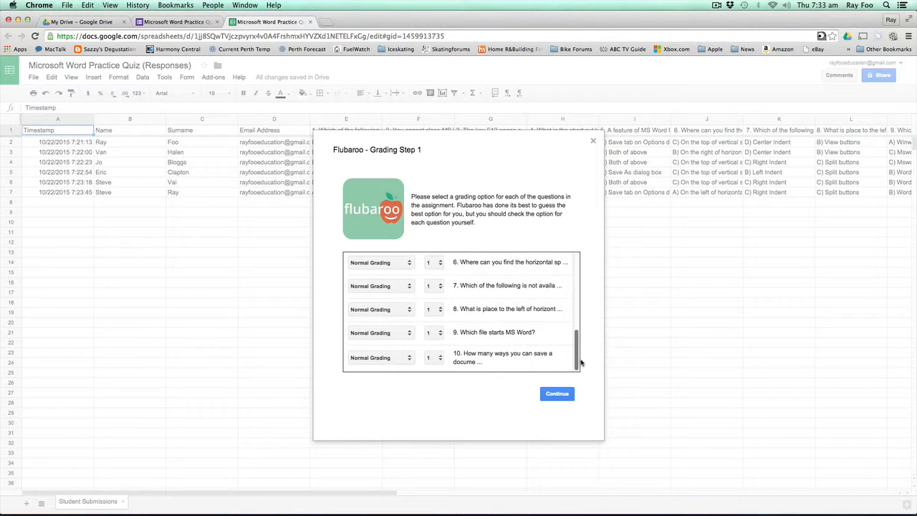
left_click(565, 394)
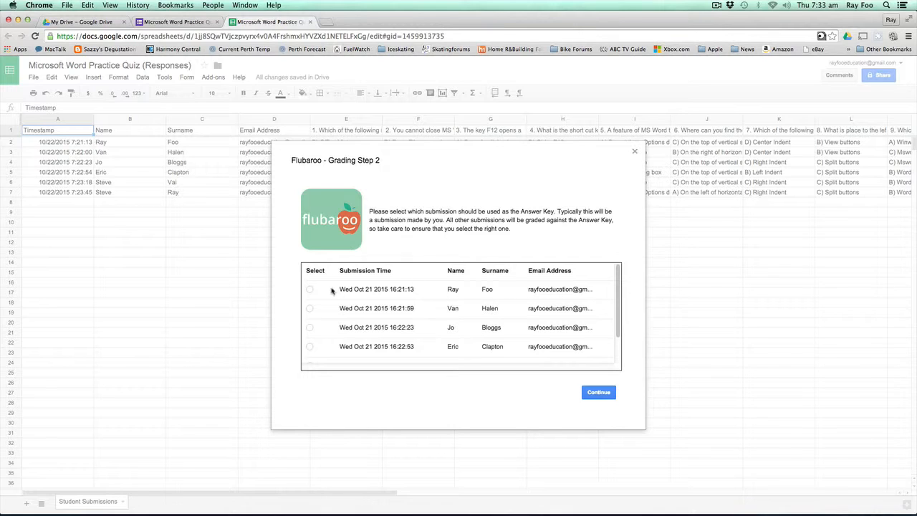
- Use the first submission as the answer key and run the grading
left_click(309, 290)
left_click(599, 392)
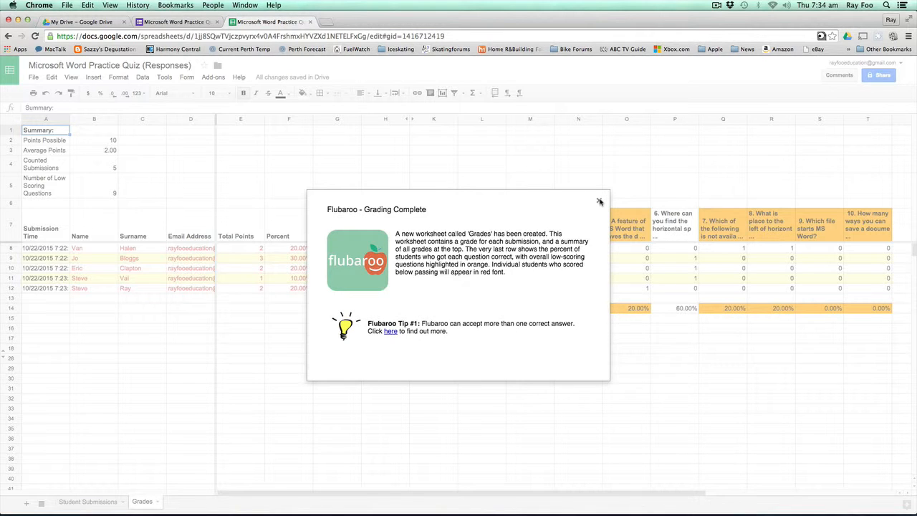
- Close Grading Complete and check Points Possible 10, Average Points, counted submissions and low-scoring questions
left_click(599, 200)
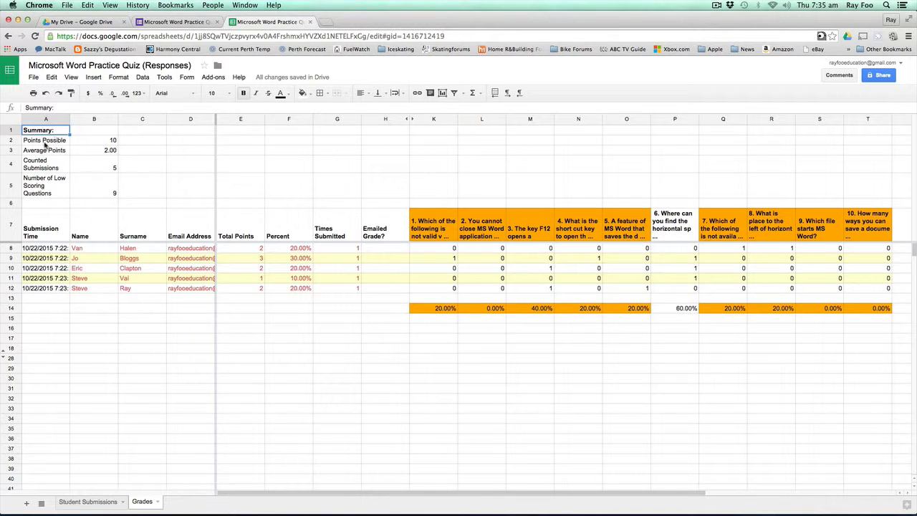
left_click(89, 143)
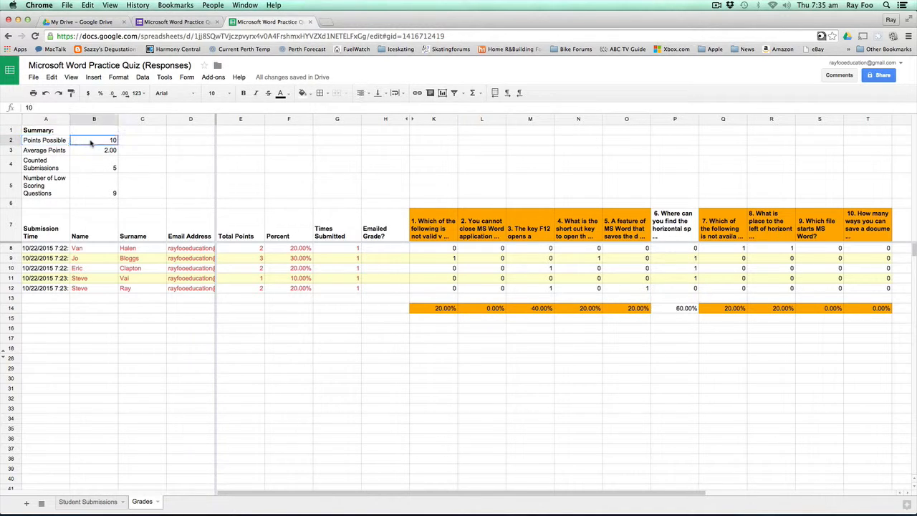
left_click(58, 153)
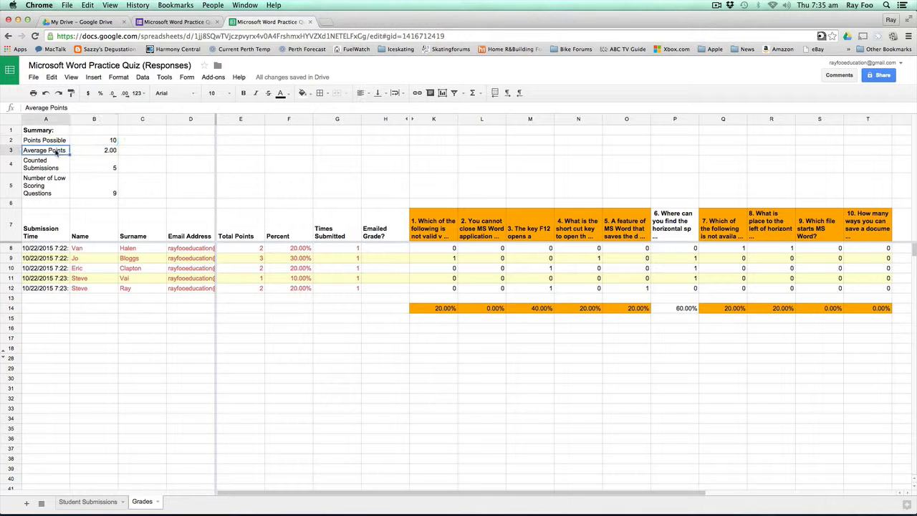
left_click(44, 168)
left_click(90, 167)
left_click(52, 183)
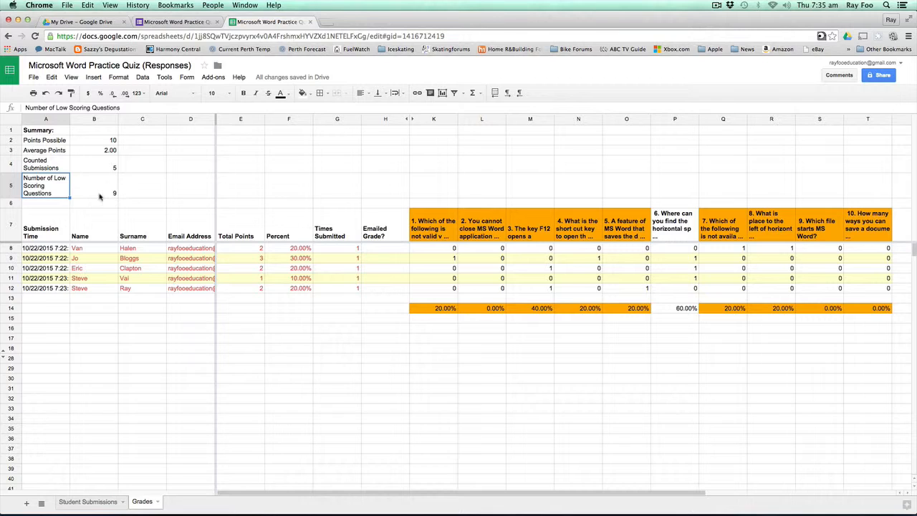
- Email grades with the answer key and the note 'Hope you do better in your next quiz'
left_click(216, 79)
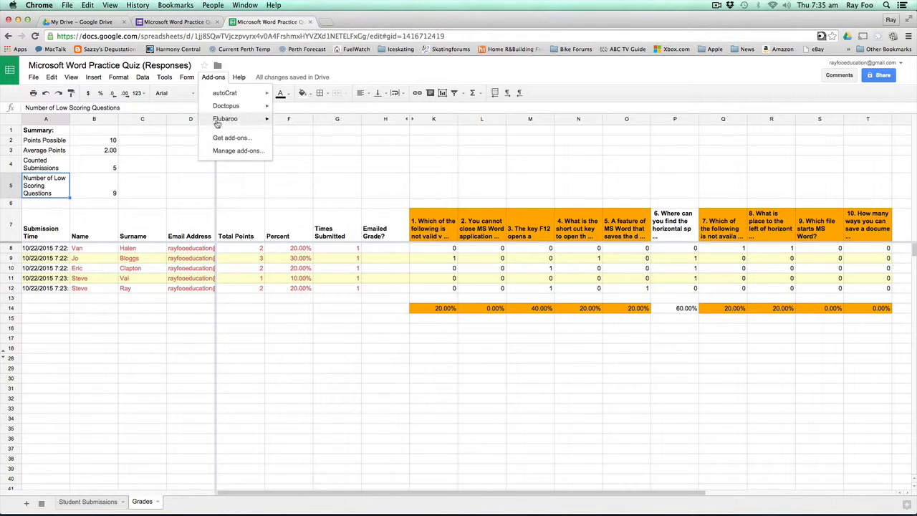
mouse_move(217, 123)
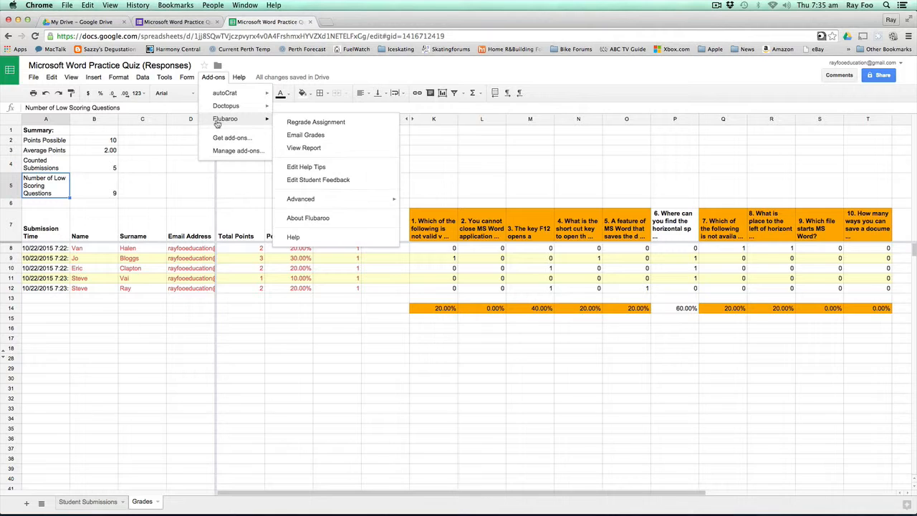
left_click(364, 139)
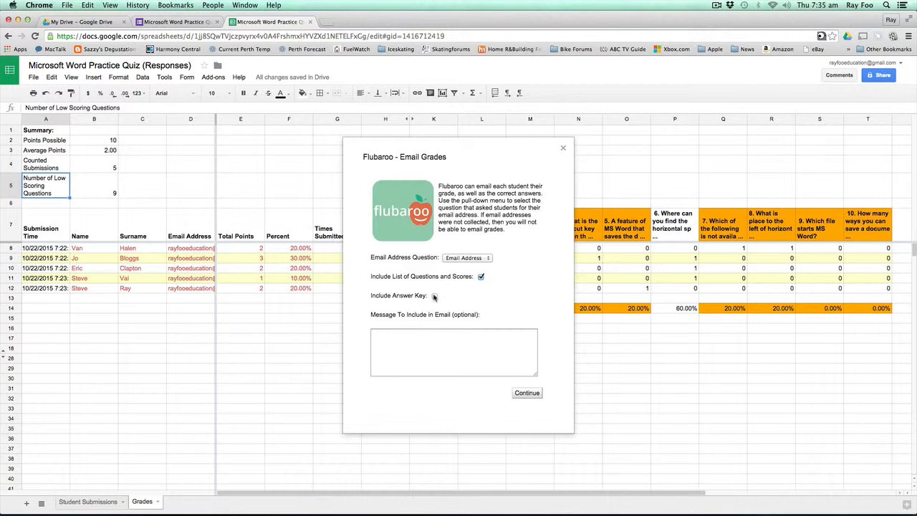
left_click(446, 344)
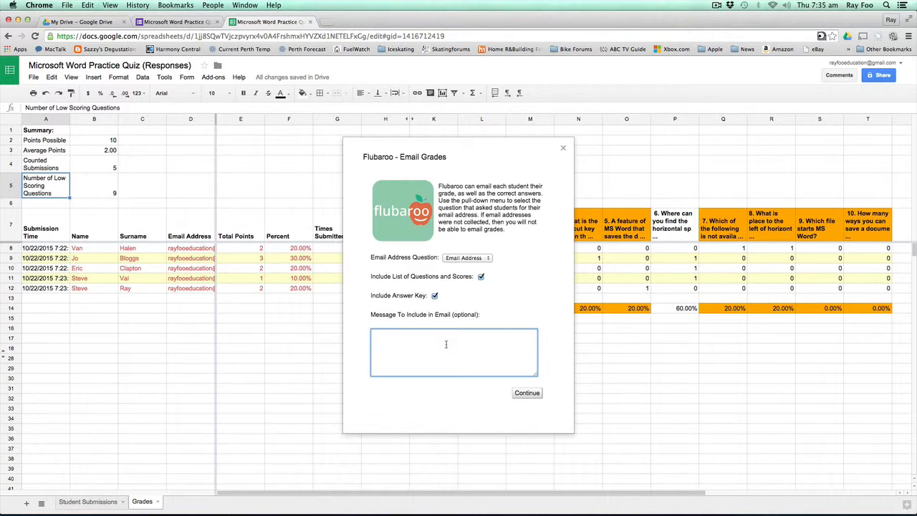
type("Hope you do better in your next quiz")
left_click(526, 393)
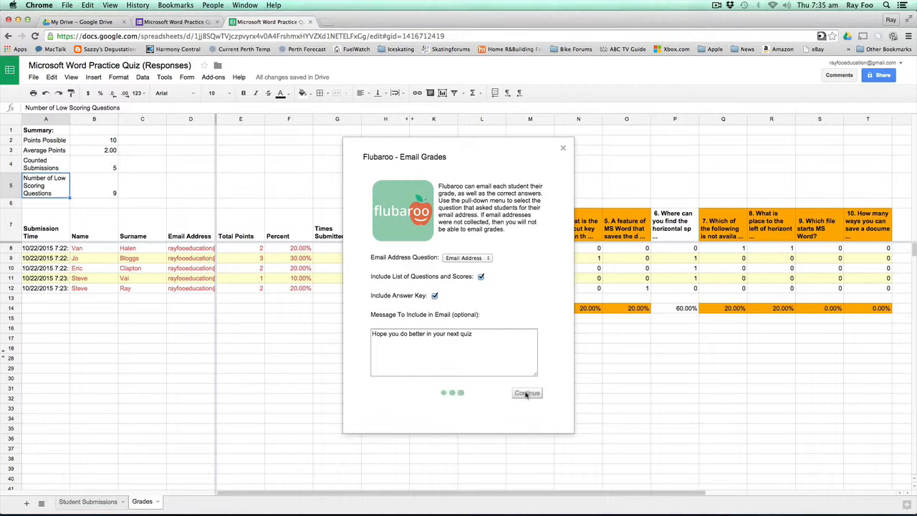
left_click(404, 303)
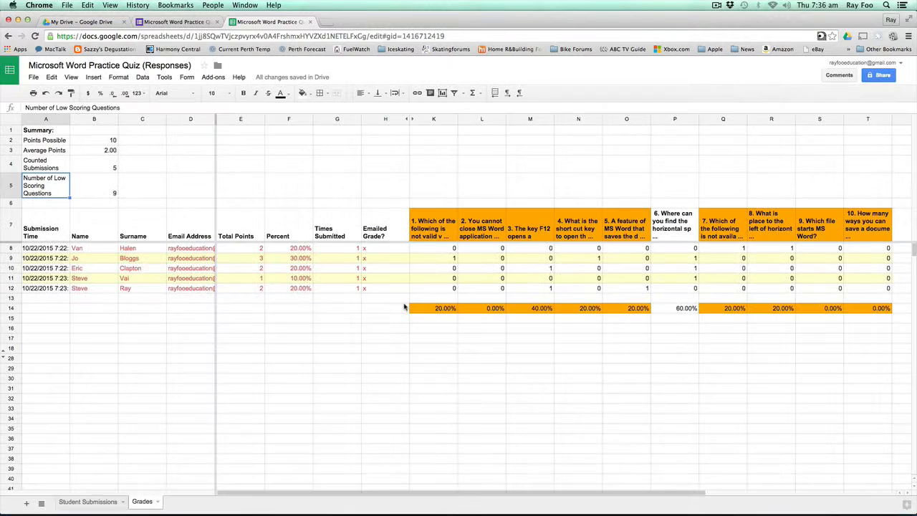
- Load Gmail in a new browser tab
key("super+t")
type("gmail.com")
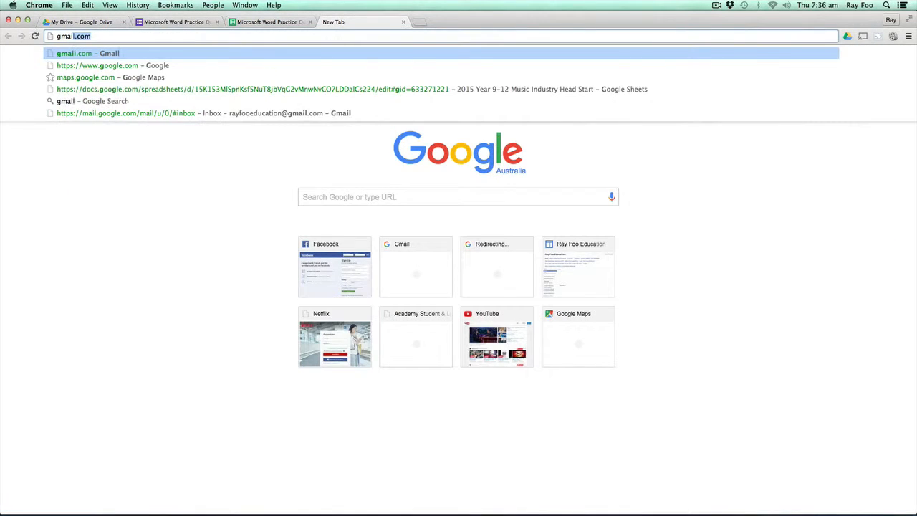
key("Return")
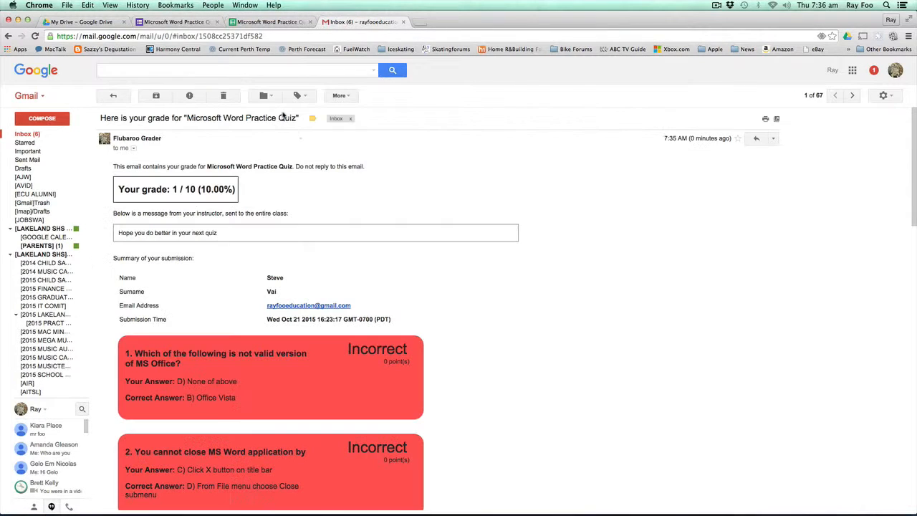
- Read the newest grade email showing 1 / 10 with per-question feedback, then go back to the inbox
left_click(282, 115)
scroll(423, 296, "down", 3)
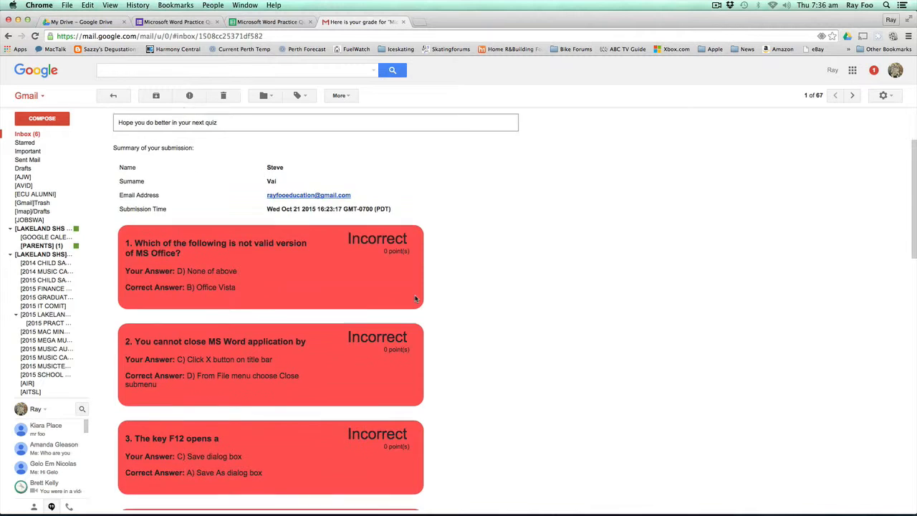
scroll(416, 299, "down", 2)
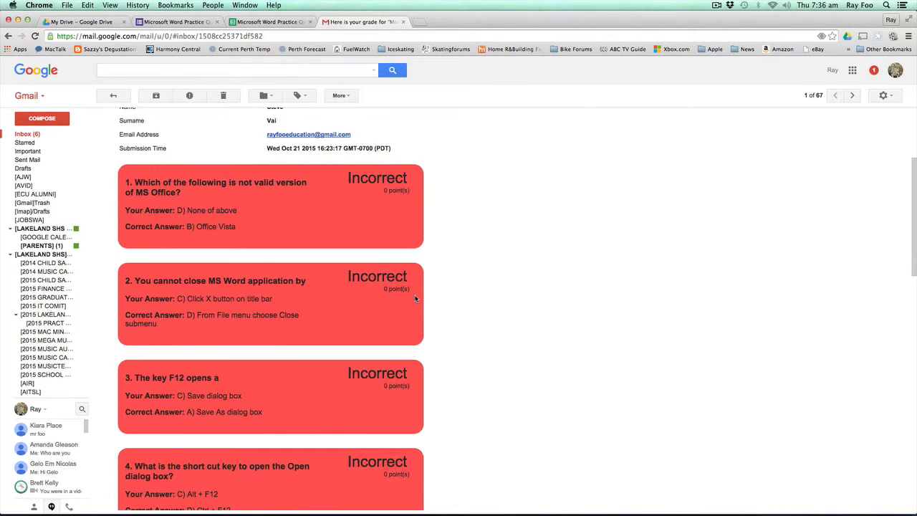
scroll(416, 299, "down", 10)
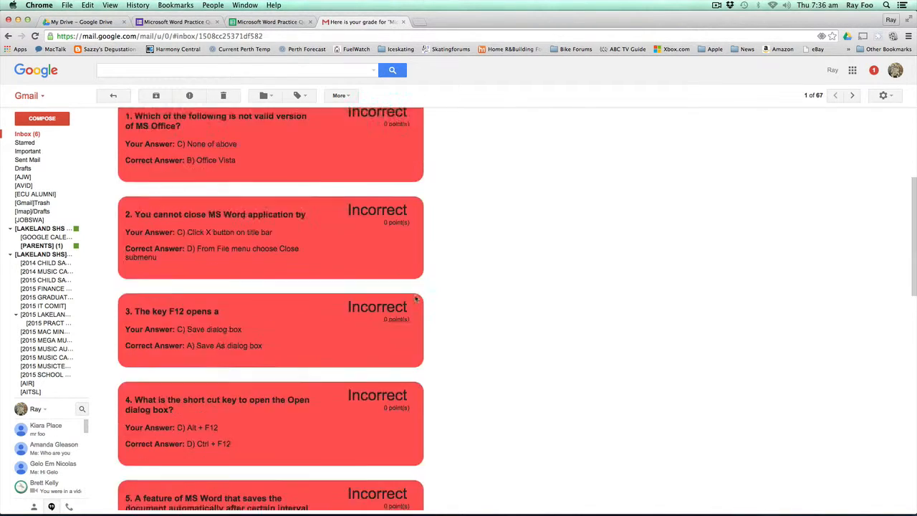
scroll(416, 299, "up", 15)
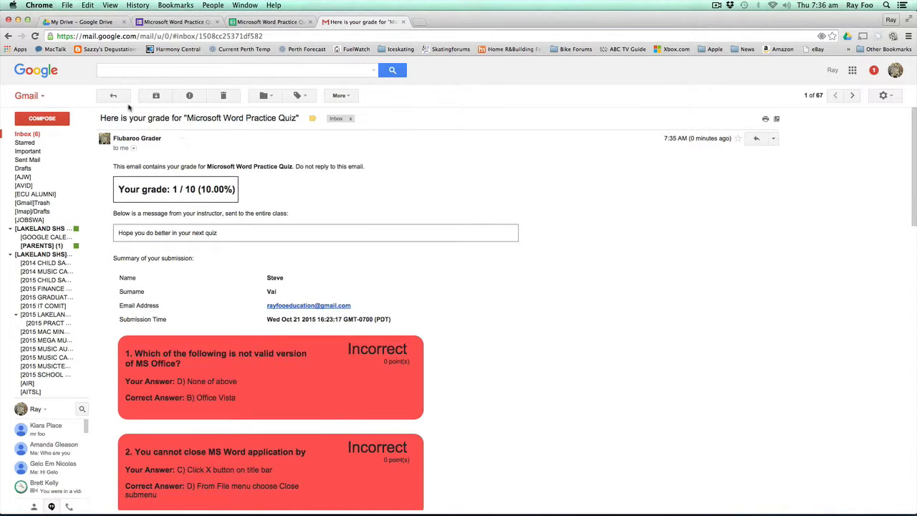
left_click(33, 135)
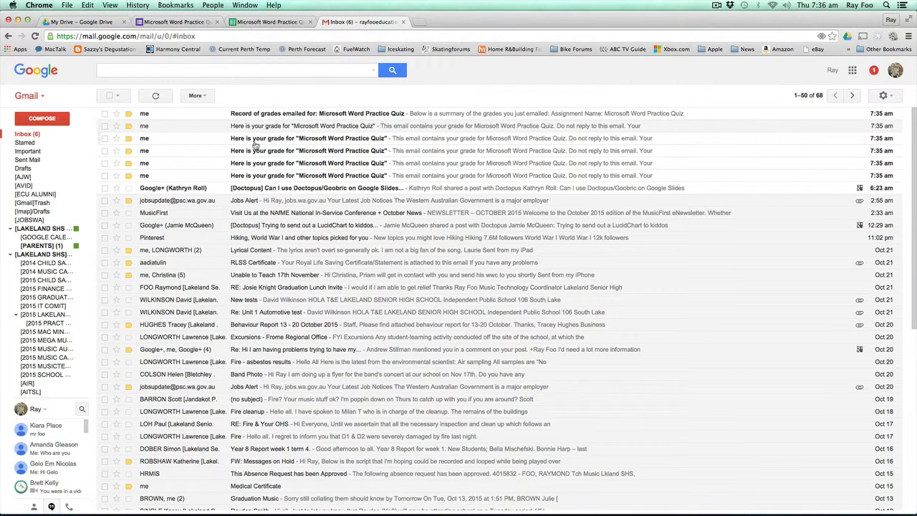
- Review another grade email, then open the spreadsheet linked in the Record of grades emailed message
left_click(255, 141)
scroll(427, 432, "down", 8)
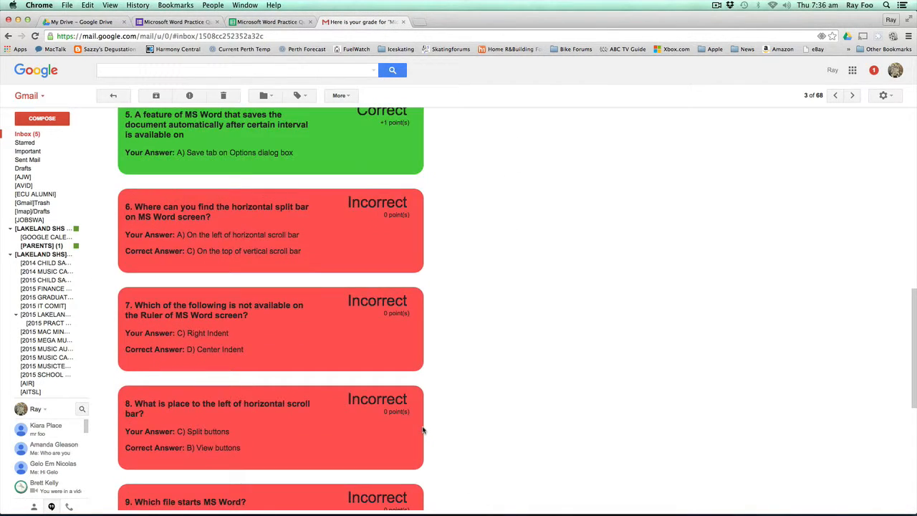
scroll(422, 430, "up", 10)
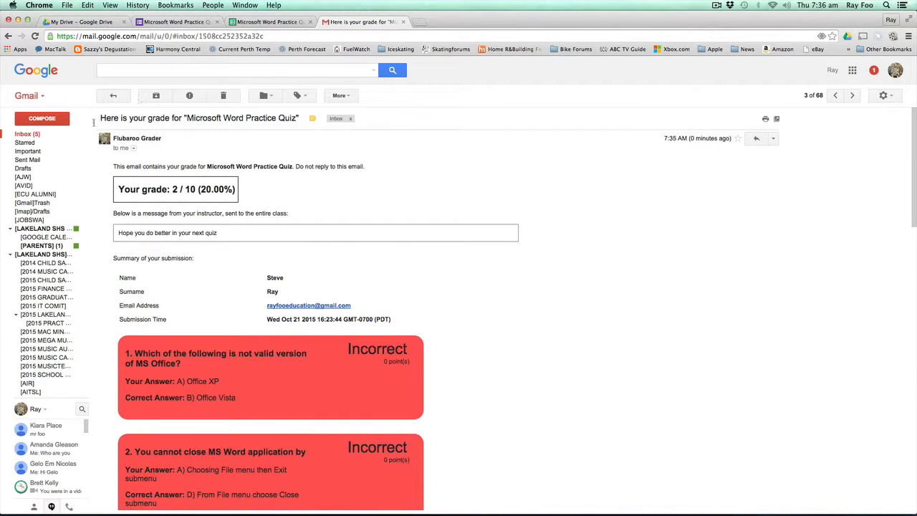
left_click(119, 97)
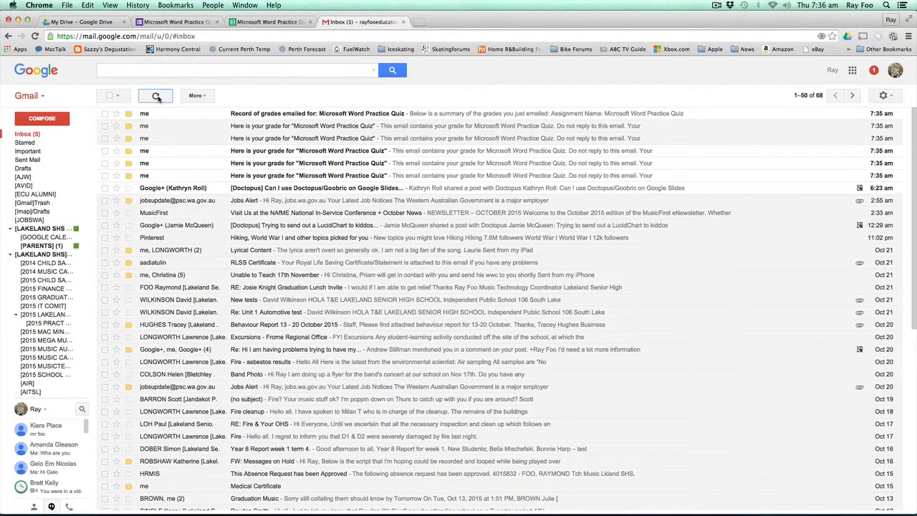
left_click(288, 116)
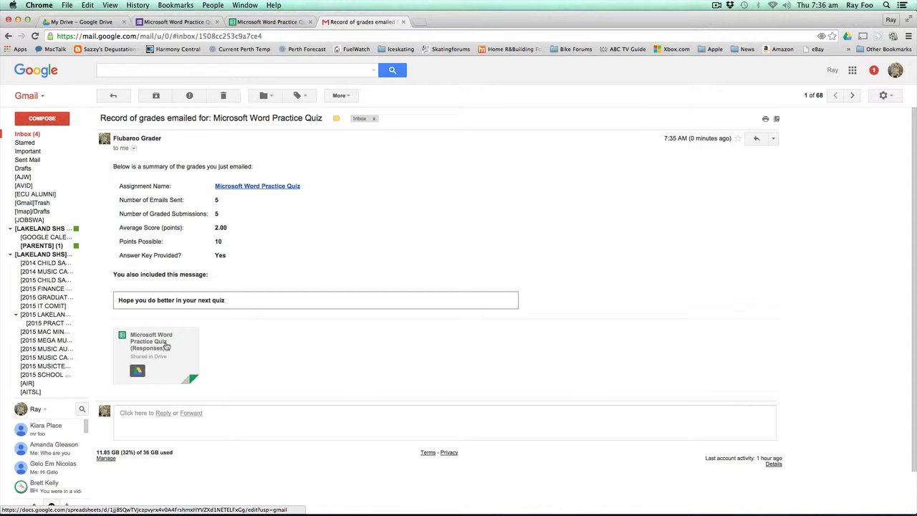
left_click(166, 346)
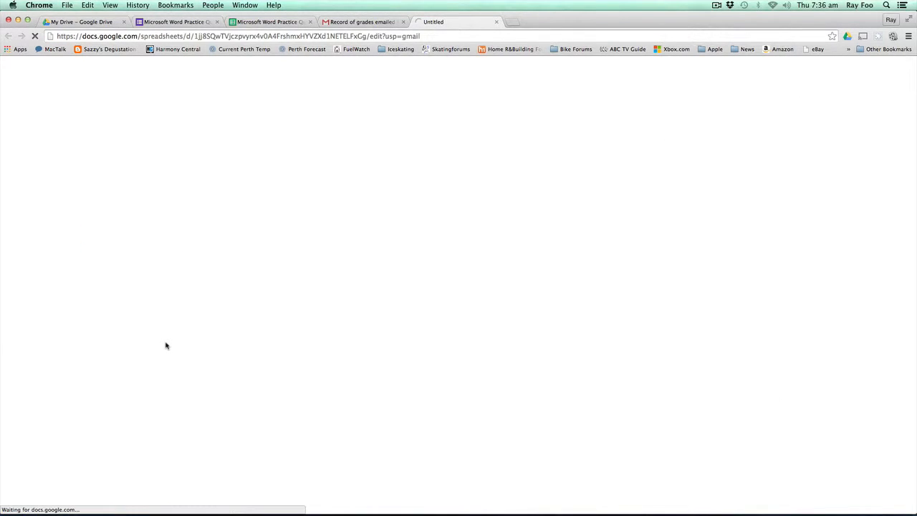